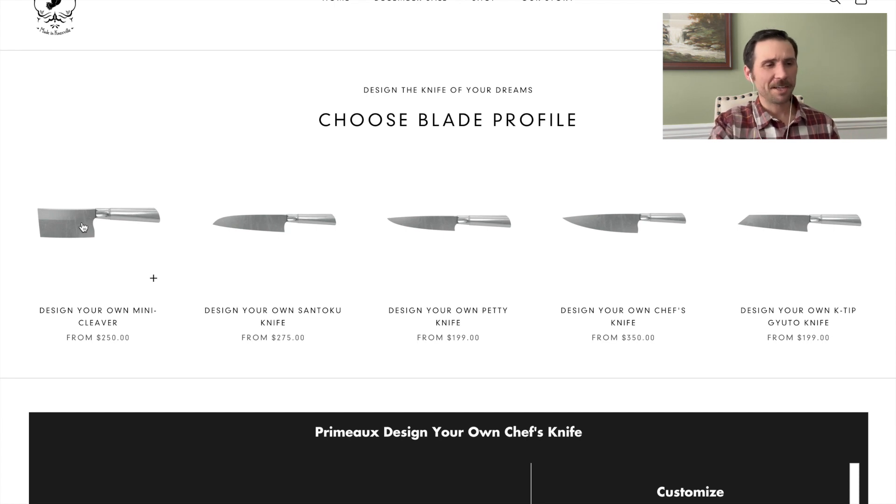
Open the mini-cleaver design page and inspect the knife's 3D model from several angles and up close.
left_click(82, 227)
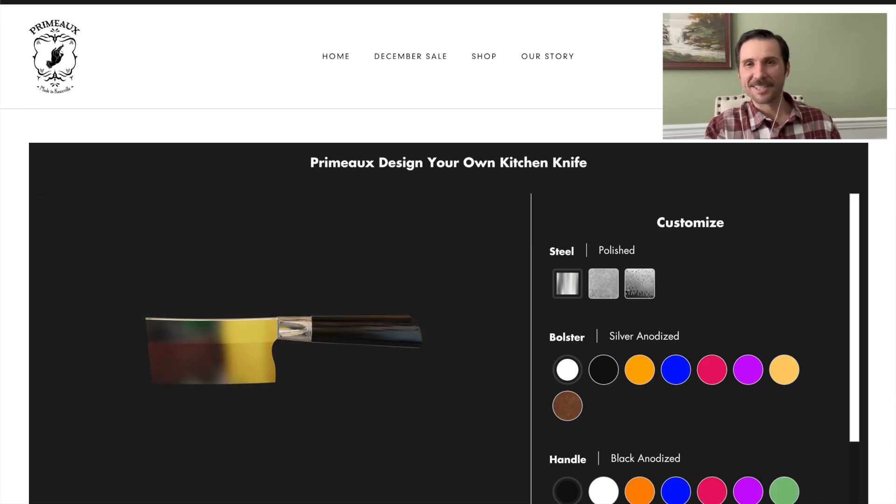
scroll(886, 231, "down", 1)
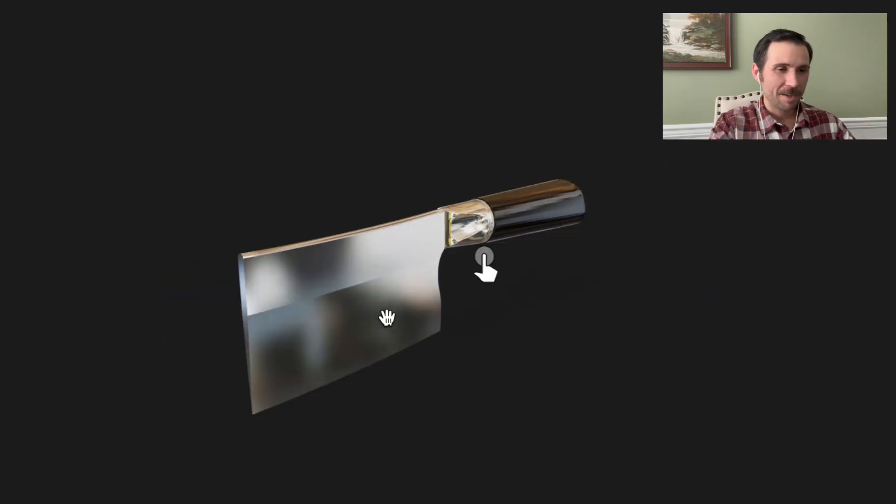
left_click_drag(390, 318, 344, 292)
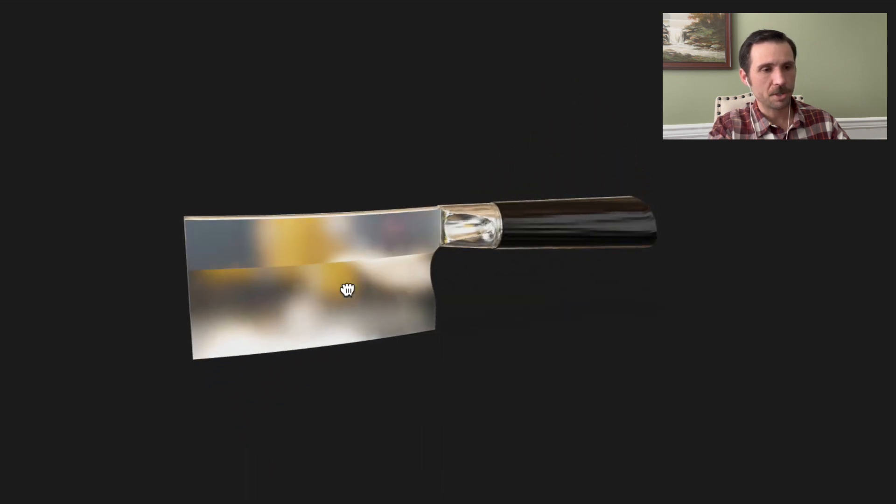
left_click_drag(500, 221, 553, 319)
scroll(552, 317, "up", 10)
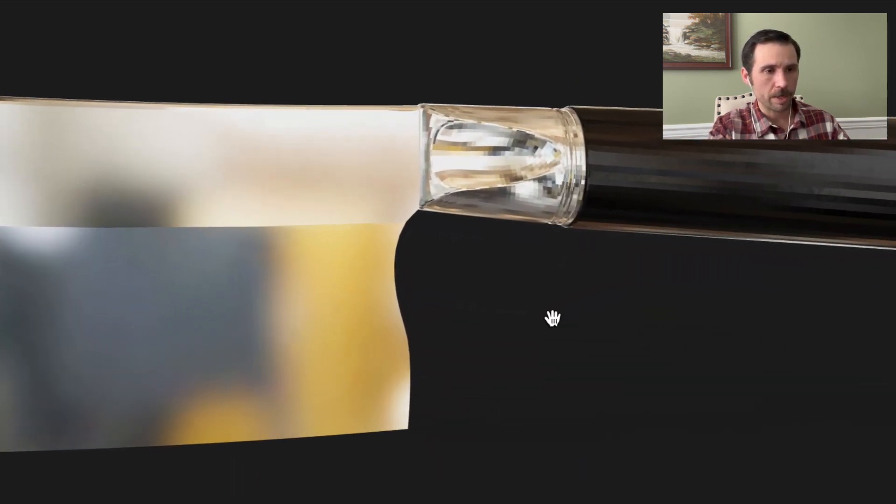
scroll(632, 236, "down", 6)
left_click_drag(631, 238, 534, 239)
scroll(570, 362, "down", 4)
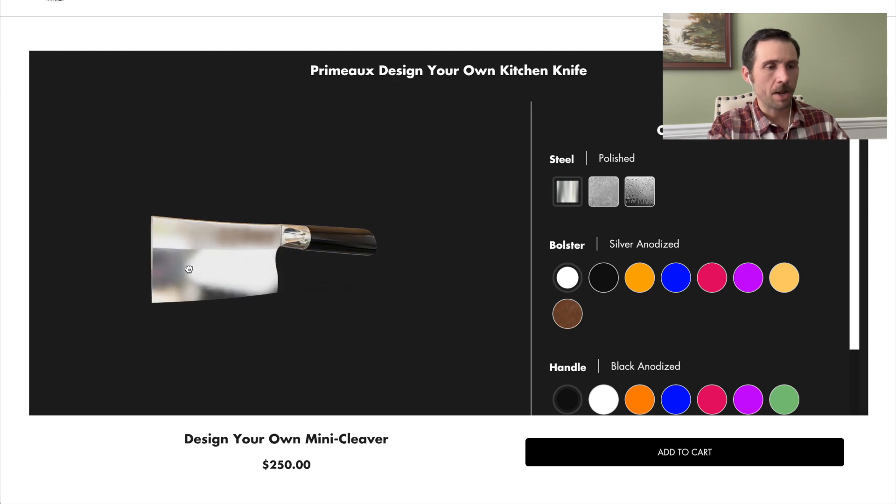
Preview the blade in Stonewash steel, inspecting both sides and the spine of the knife.
mouse_move(611, 206)
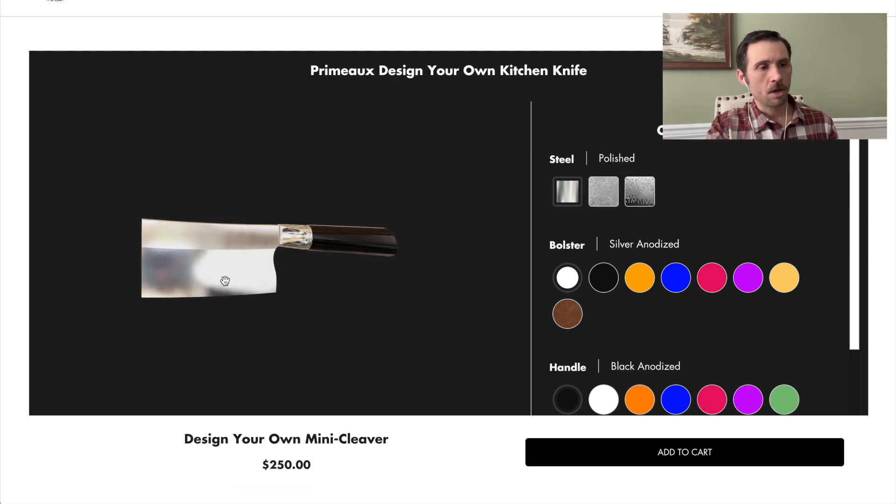
left_click(603, 192)
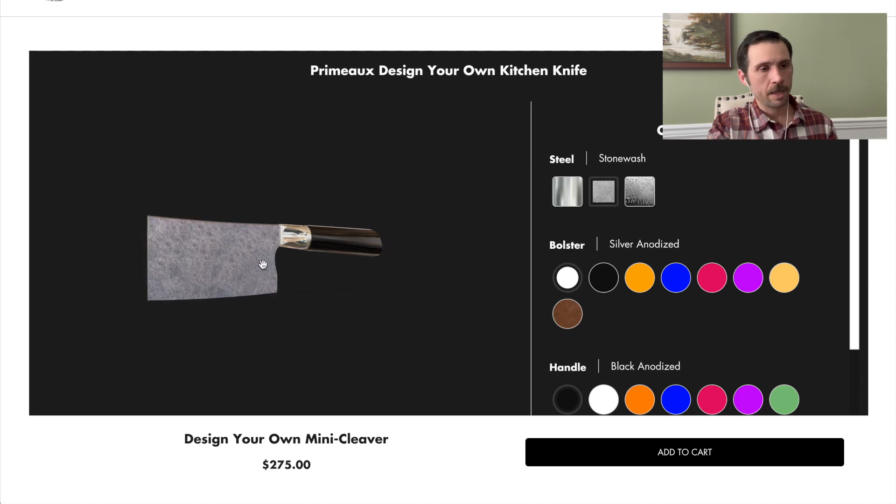
scroll(236, 272, "up", 3)
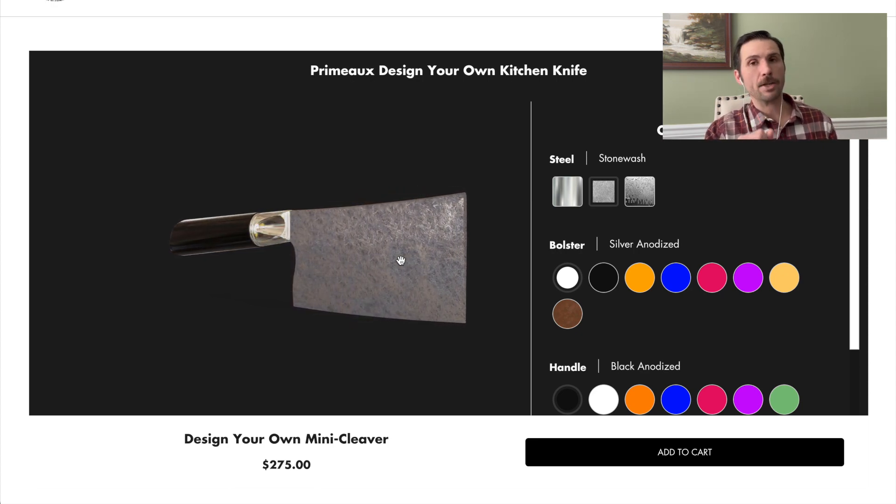
left_click_drag(403, 260, 410, 260)
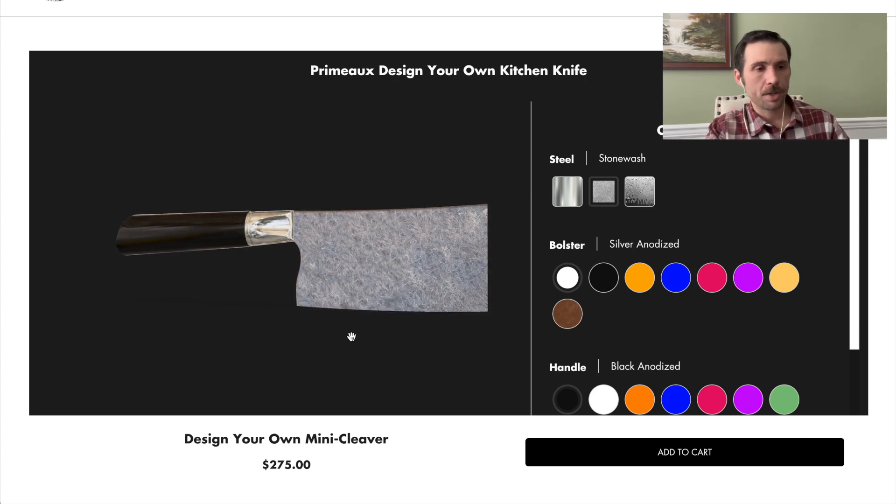
scroll(379, 265, "up", 5)
left_click_drag(380, 264, 185, 274)
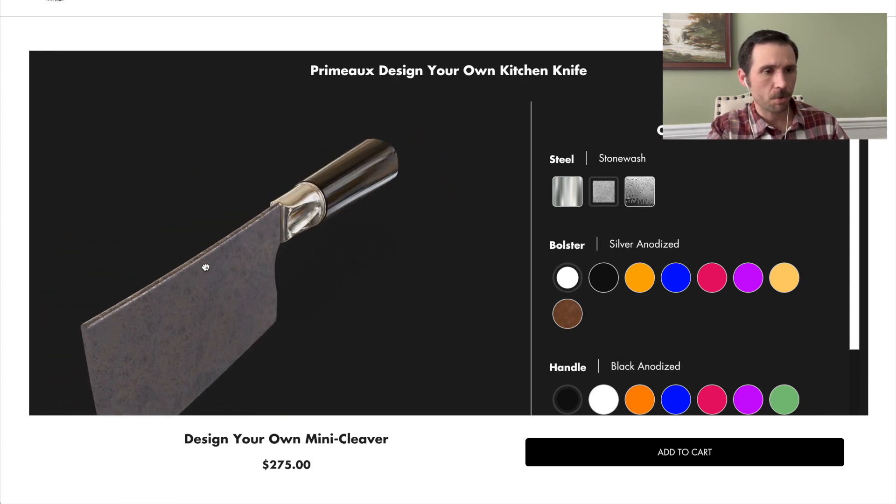
left_click_drag(172, 241, 259, 240)
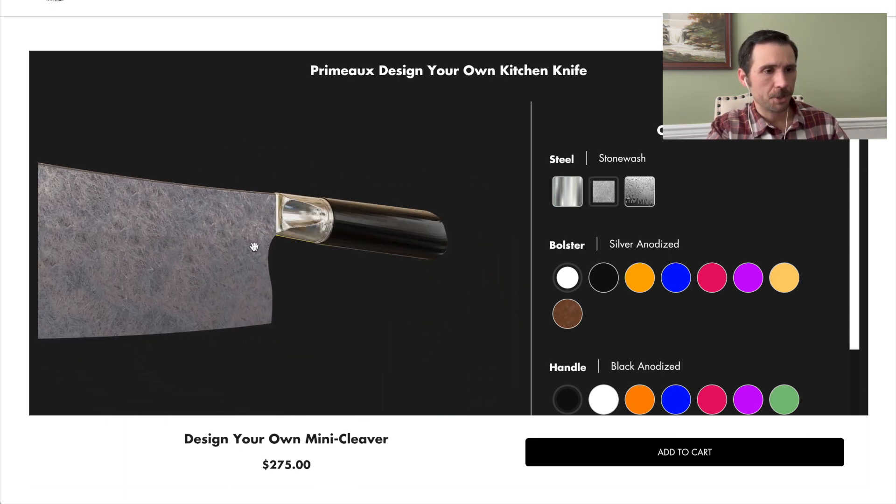
left_click_drag(226, 260, 233, 262)
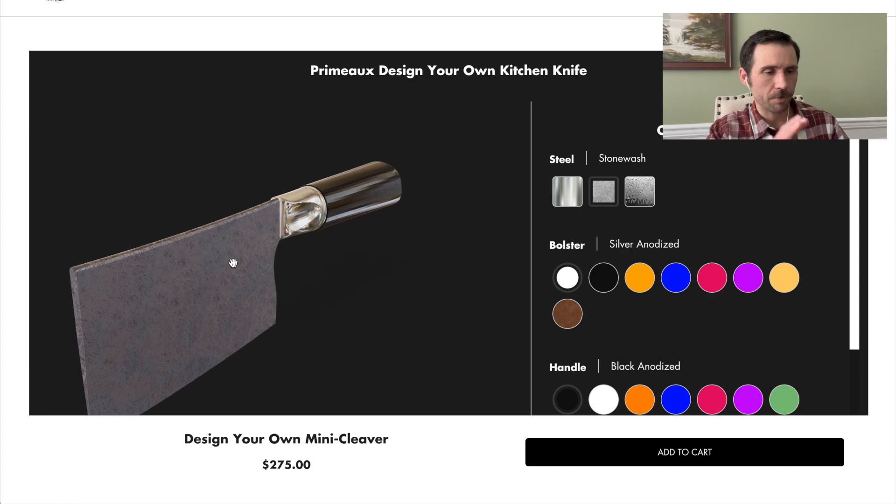
Set the blade steel to Damascus and rotate the knife to view its pattern on both sides.
left_click(640, 191)
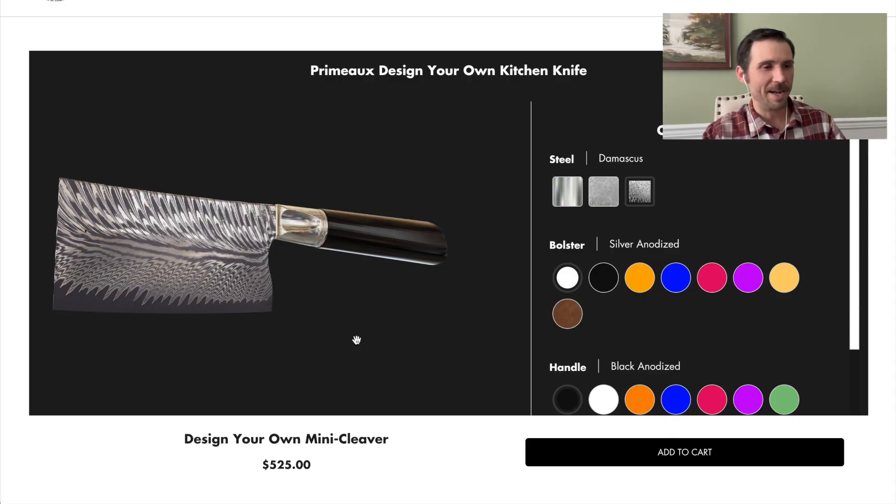
left_click_drag(356, 340, 356, 371)
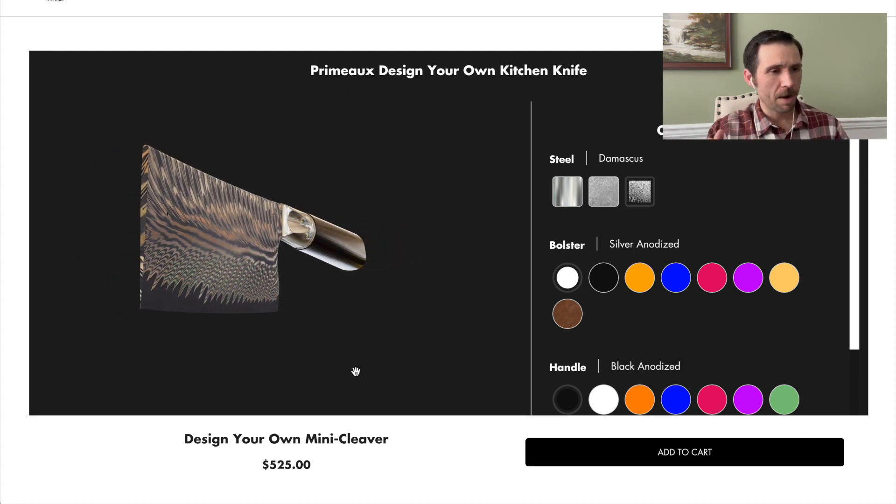
left_click_drag(355, 372, 268, 285)
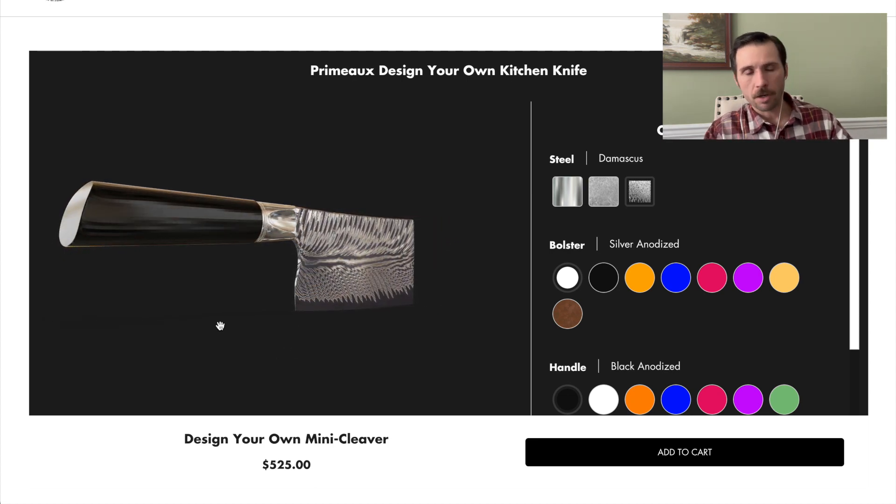
left_click_drag(185, 222, 270, 220)
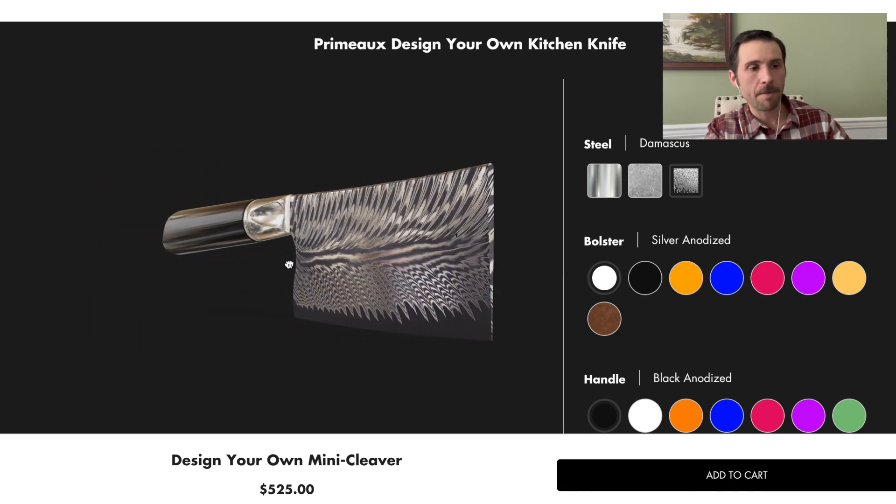
Preview the bolster in Black Anodized and Gold Anodized on the Damascus mini-cleaver.
scroll(242, 205, "up", 5)
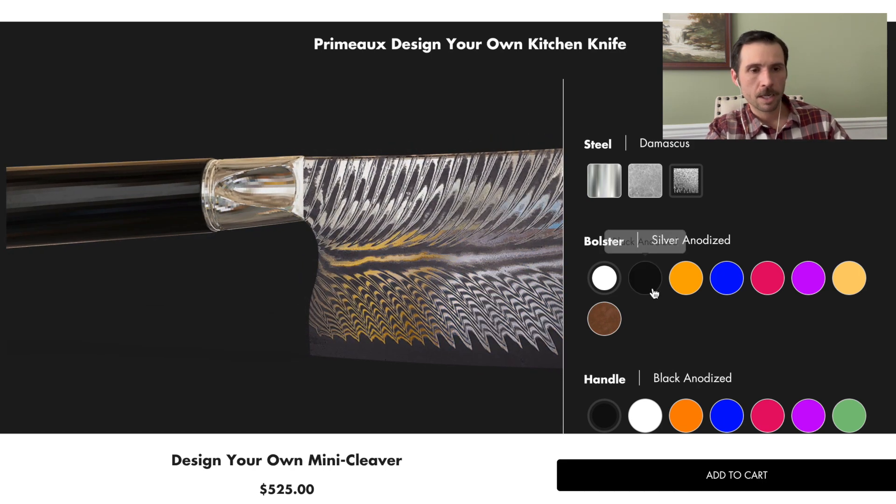
left_click(650, 290)
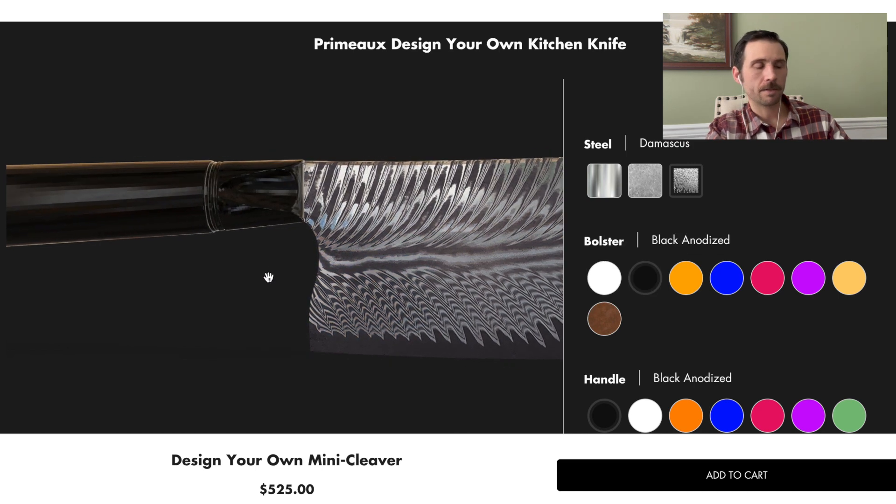
scroll(268, 278, "down", 4)
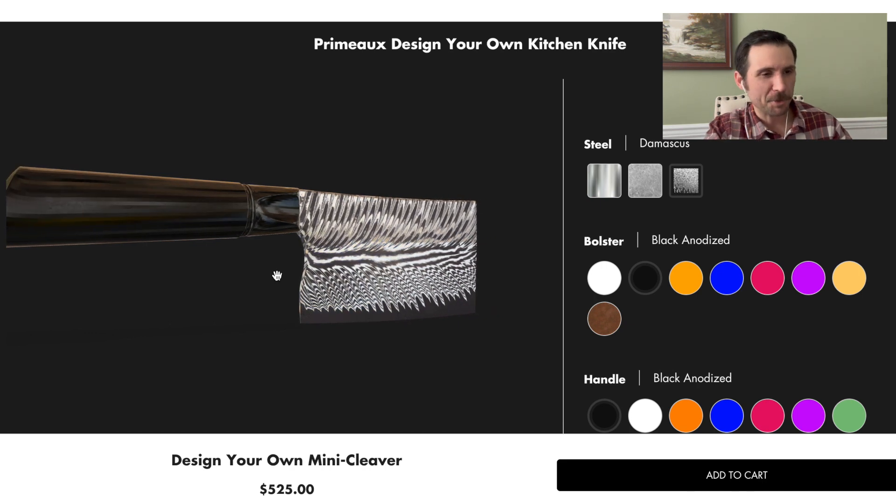
left_click(679, 279)
left_click_drag(216, 263, 247, 219)
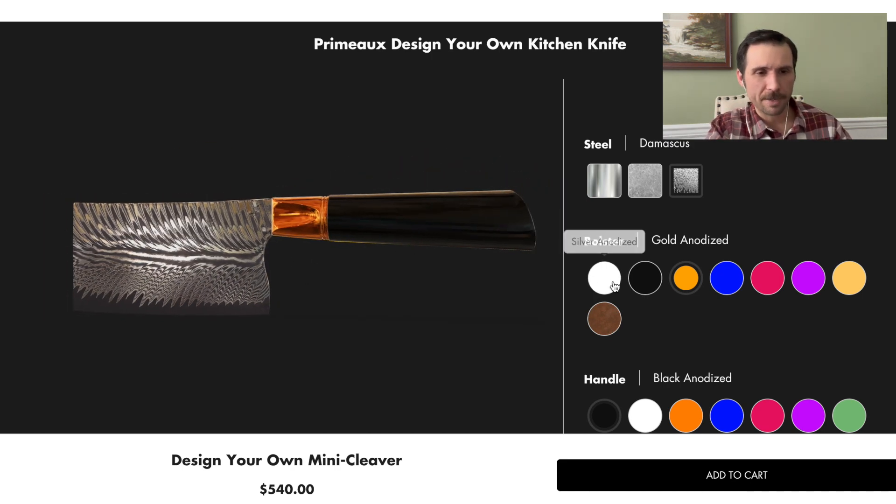
Preview the bolster in Blue Anodized and Cranberry Anodized.
left_click(723, 289)
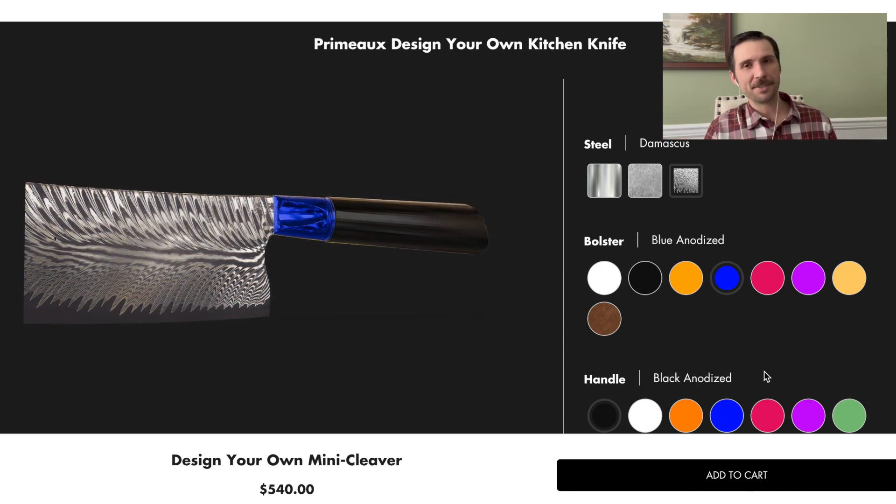
left_click(767, 284)
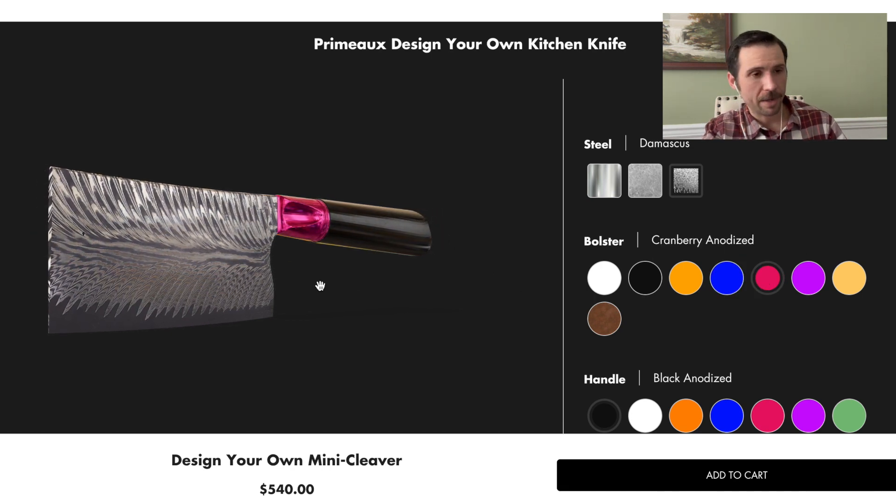
scroll(348, 247, "up", 2)
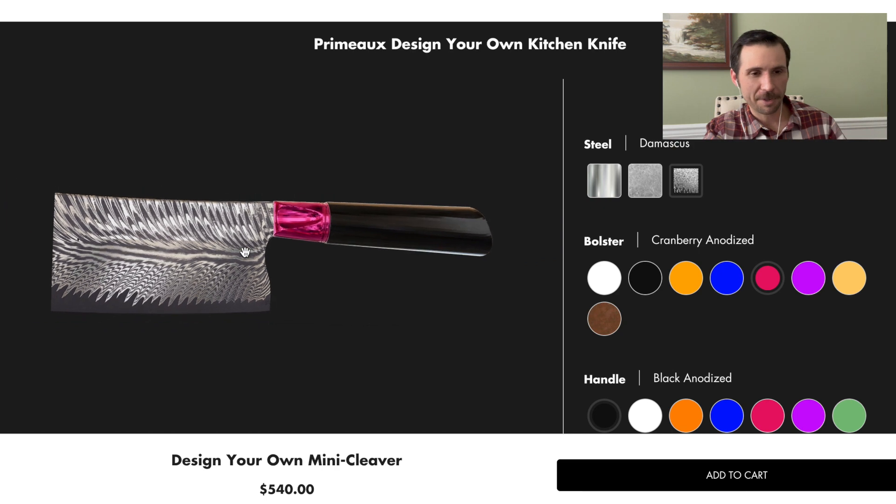
Preview the bolster in Purple Anodized and Polished Bronze.
left_click(808, 279)
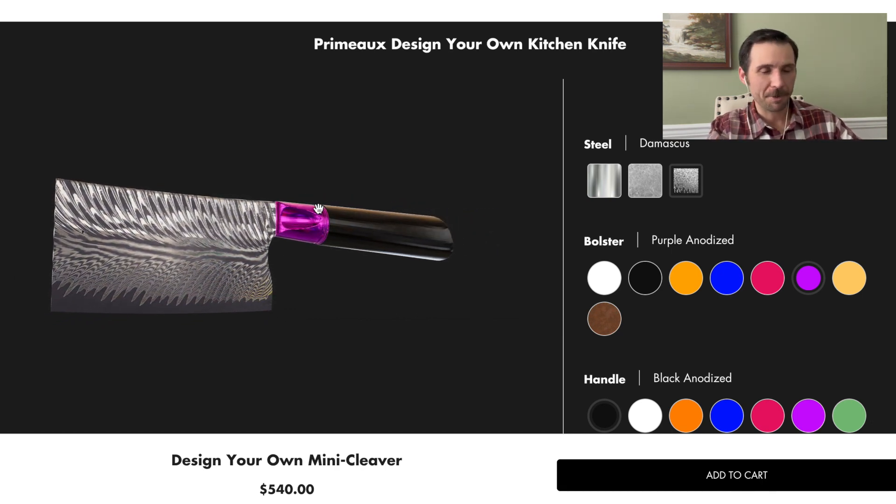
left_click(850, 280)
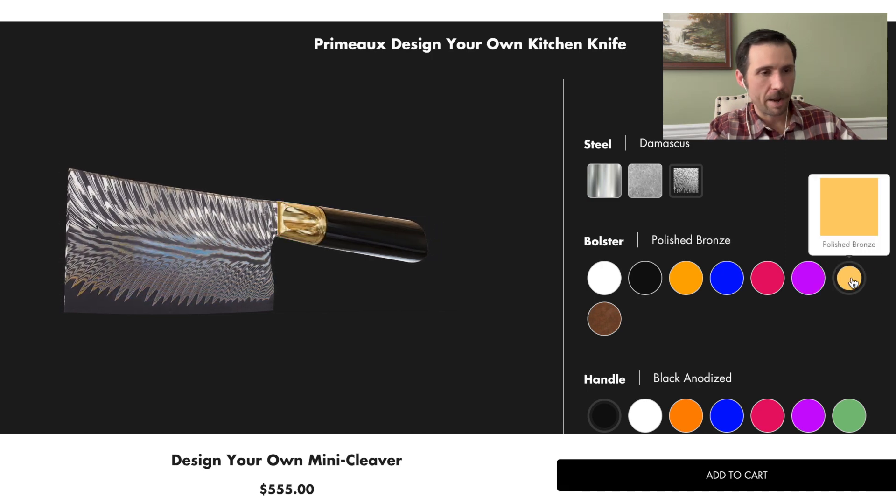
scroll(335, 256, "up", 2)
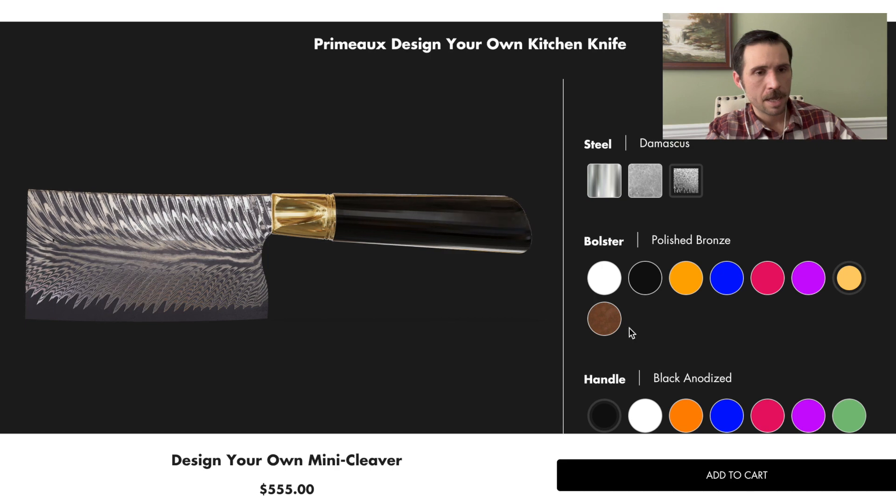
Preview the bolster in Antique Bronze and inspect it up close from both sides of the knife.
left_click(603, 319)
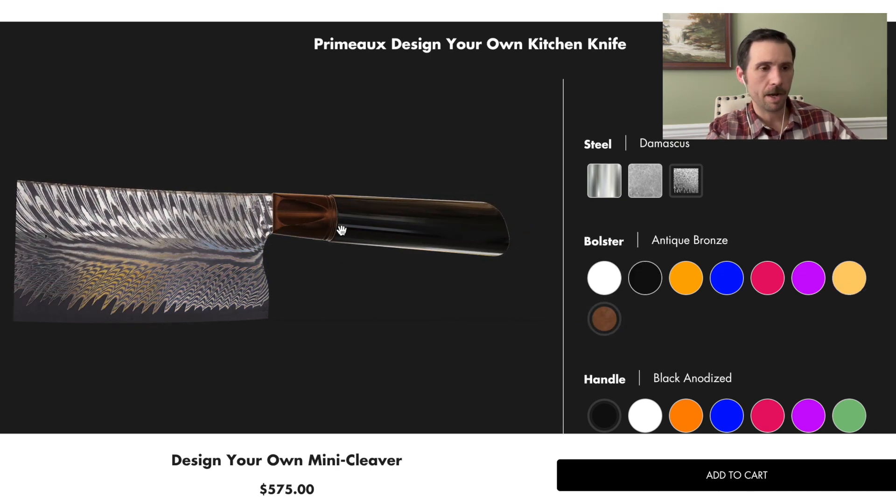
scroll(328, 228, "up", 2)
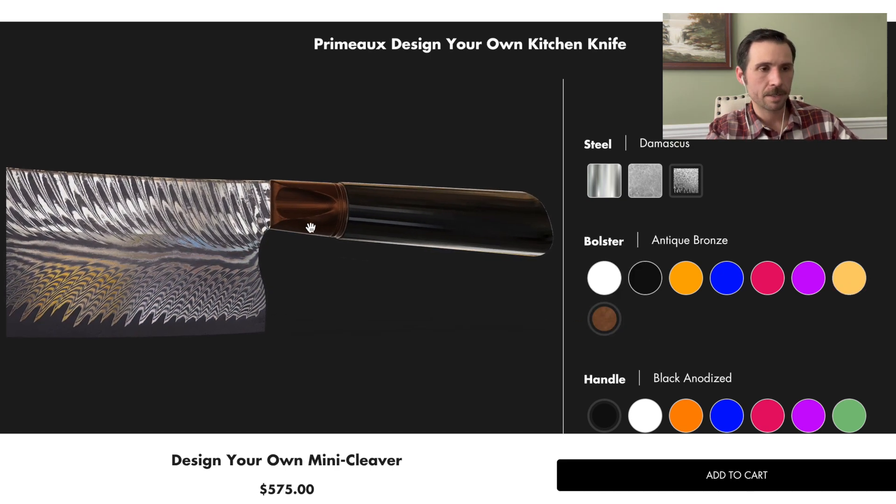
scroll(311, 228, "down", 2)
left_click_drag(181, 248, 273, 245)
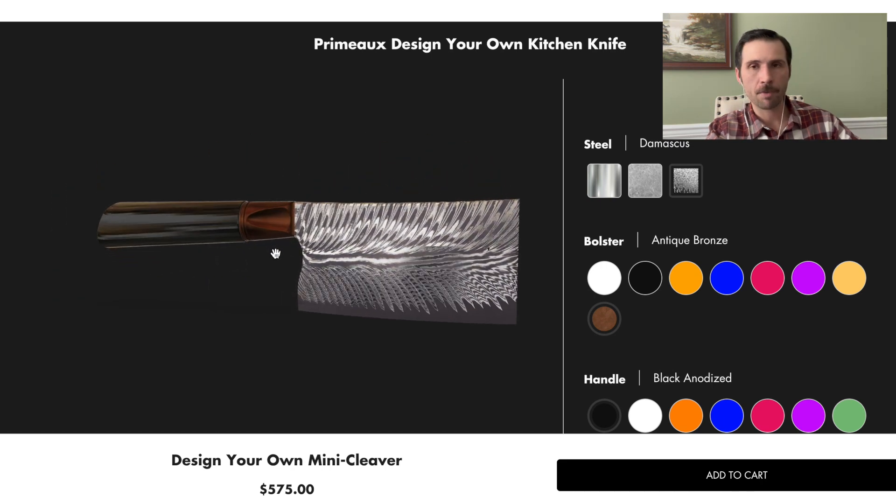
scroll(294, 240, "up", 3)
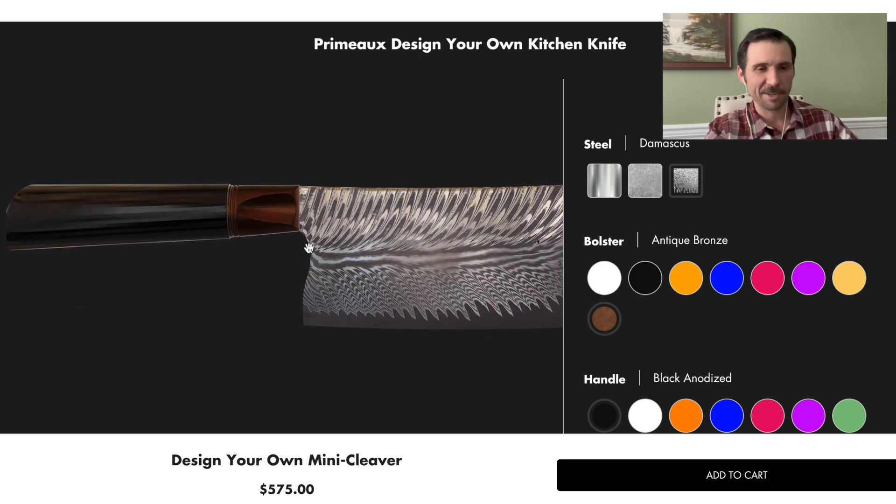
Set the bolster to Purple Anodized and turn the knife around to view its other side.
left_click(810, 286)
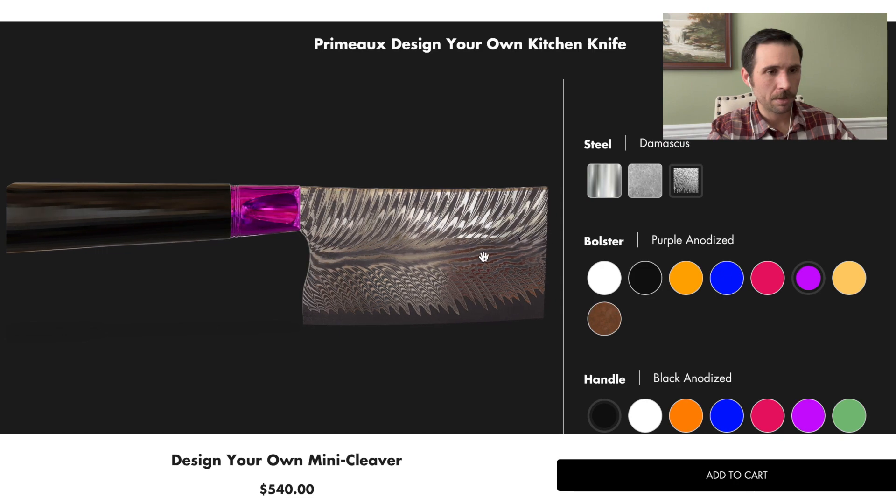
left_click_drag(499, 244, 270, 274)
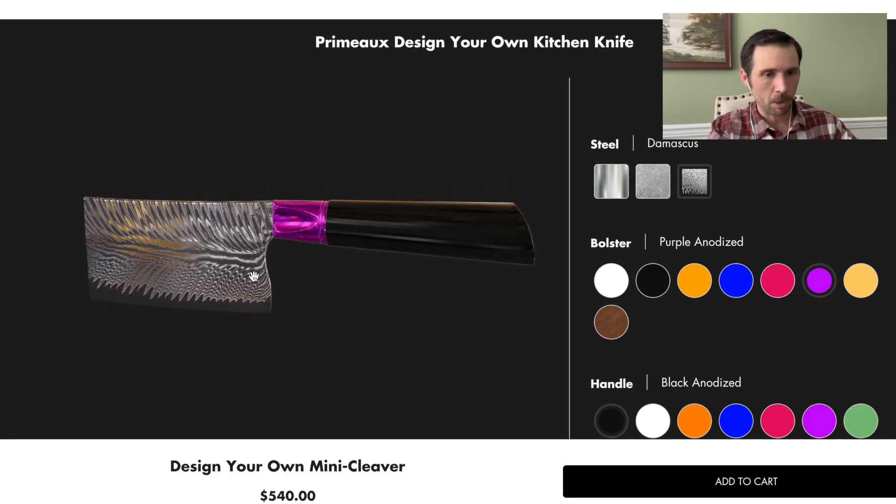
Set the handle to Silver Anodized and rotate the knife to check it against the bolster.
scroll(793, 372, "down", 2)
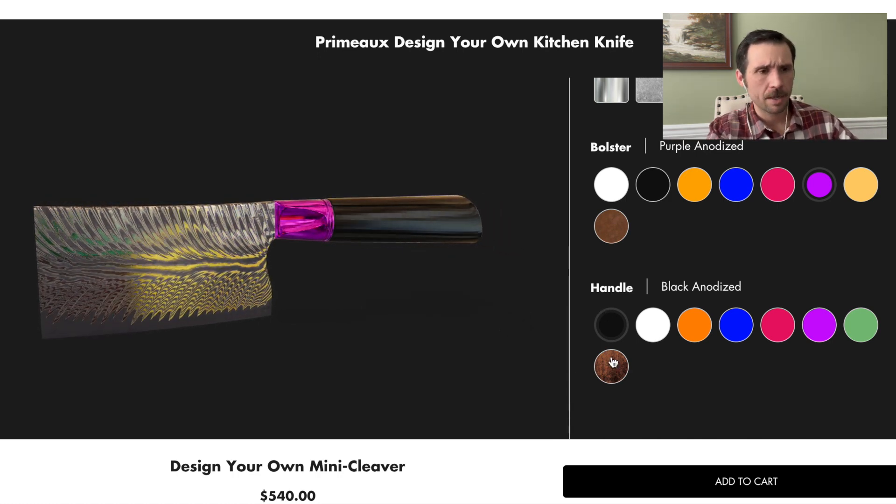
left_click(662, 341)
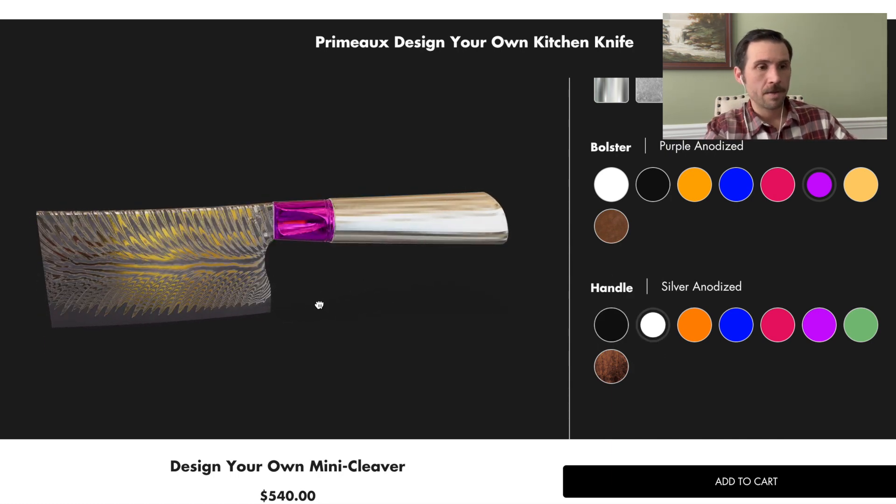
left_click_drag(256, 276, 192, 274)
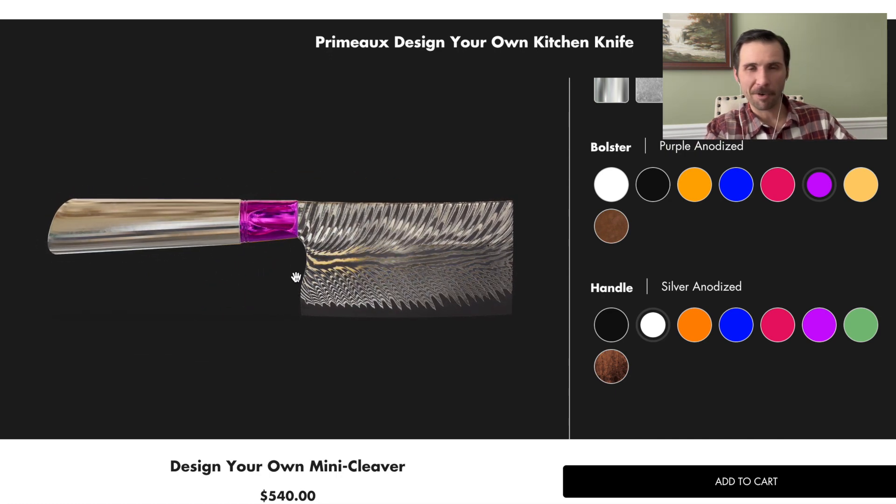
Preview the handle in Gold, Blue, Cranberry and Purple Anodized against the purple bolster, turning the knife between colors.
left_click_drag(238, 264, 354, 262)
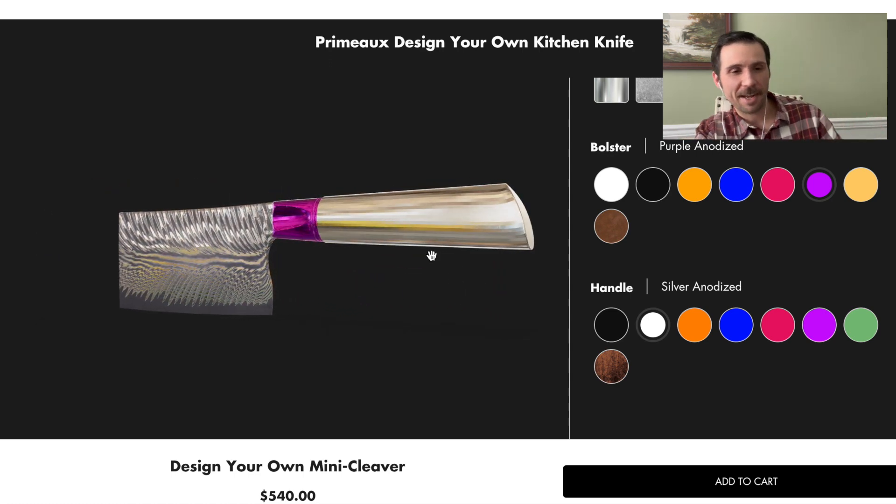
left_click(694, 325)
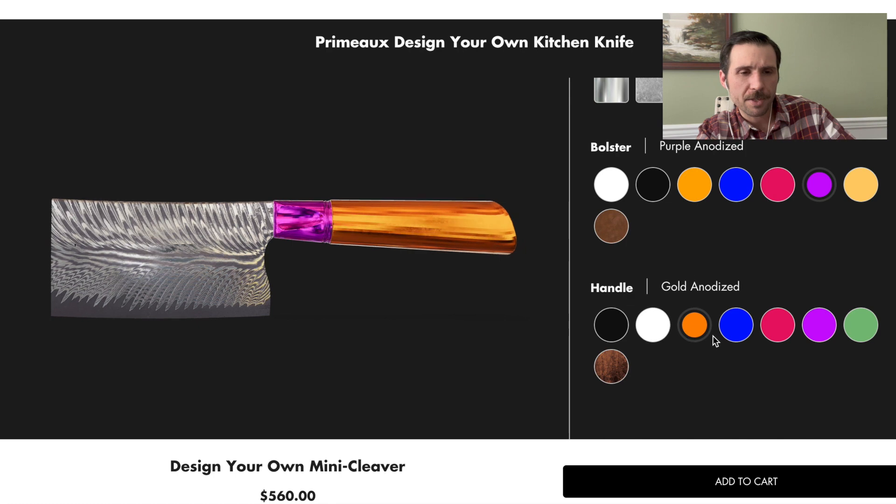
left_click(726, 332)
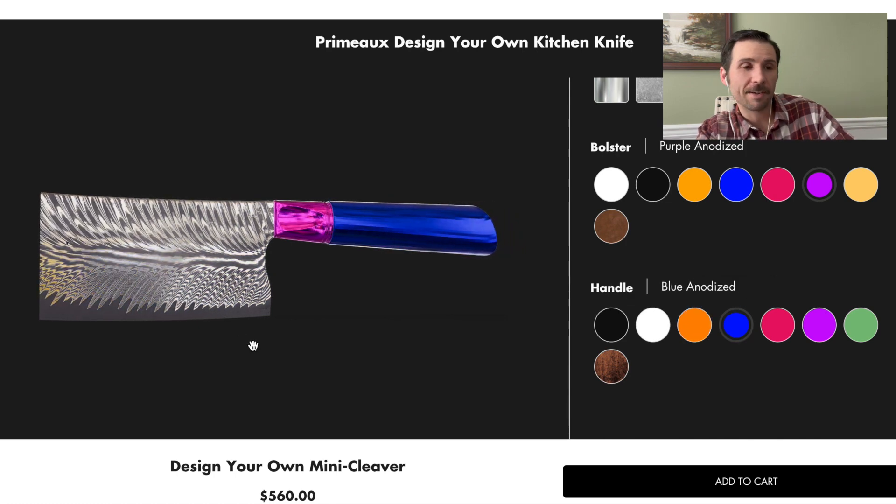
left_click(775, 334)
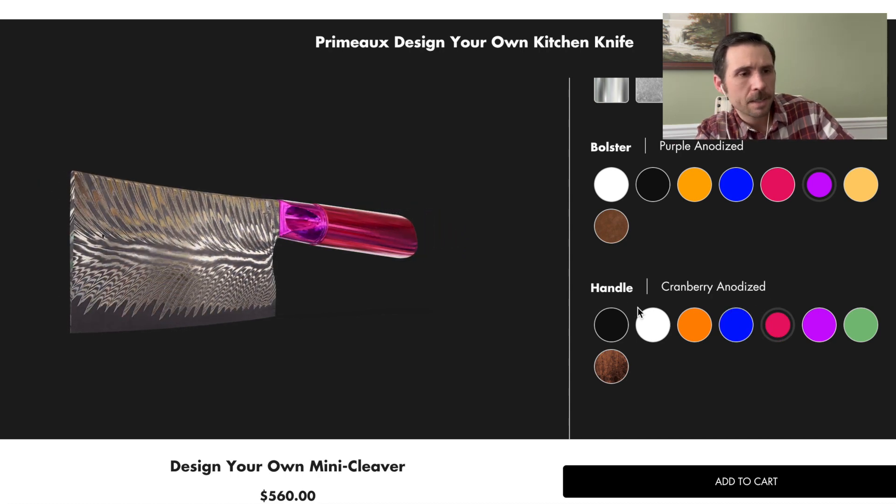
left_click_drag(222, 255, 299, 247)
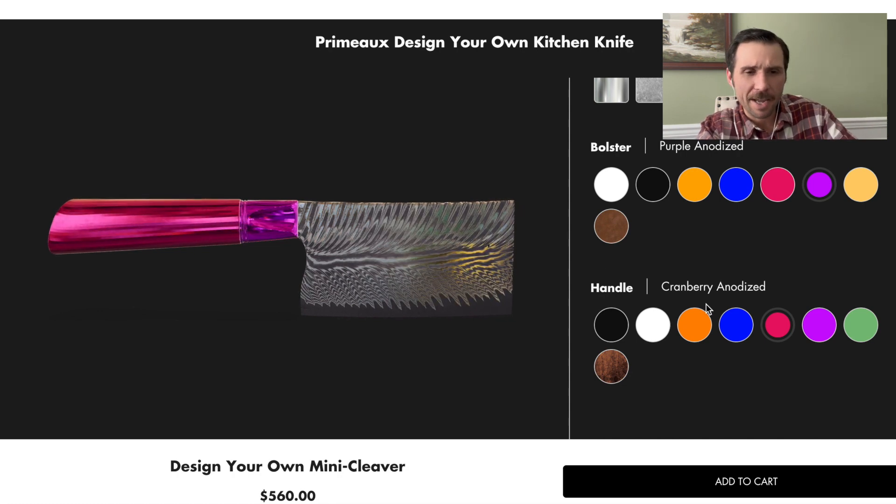
left_click(822, 331)
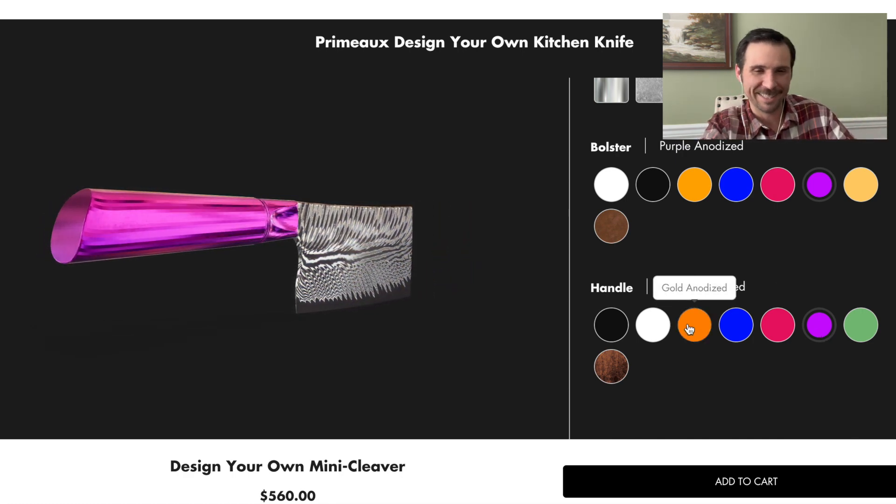
Preview the handle in Jade G10, compare it with Silver, Gold and Blue Anodized, and return to Jade G10.
left_click(858, 330)
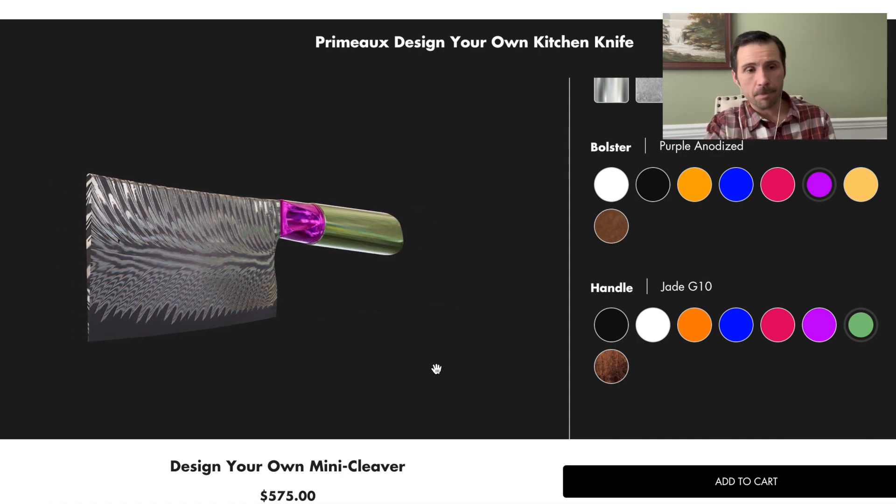
left_click_drag(200, 228, 298, 227)
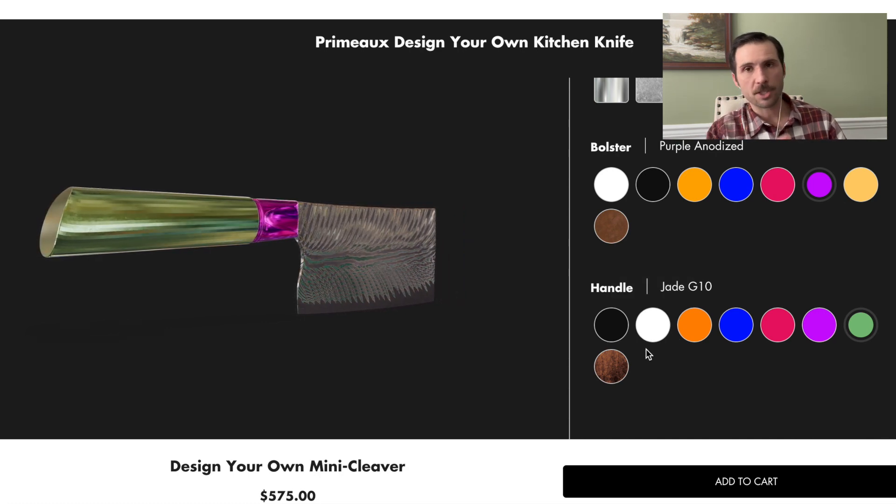
left_click(653, 324)
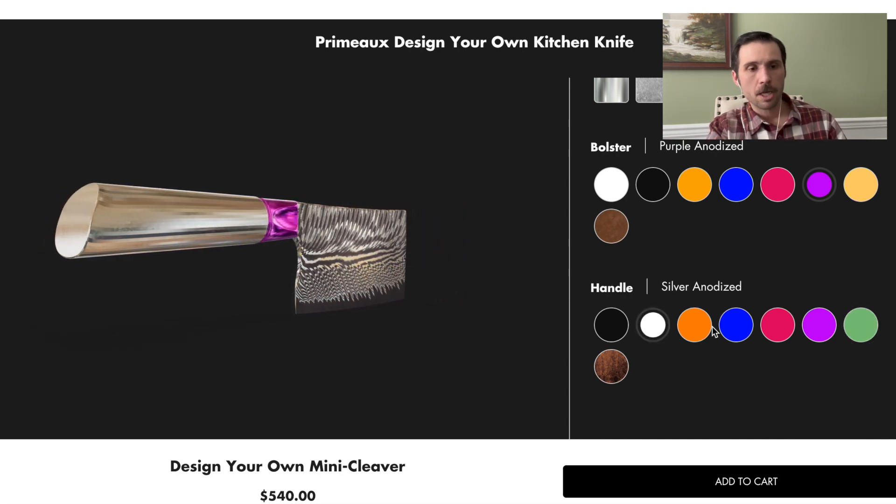
left_click(704, 330)
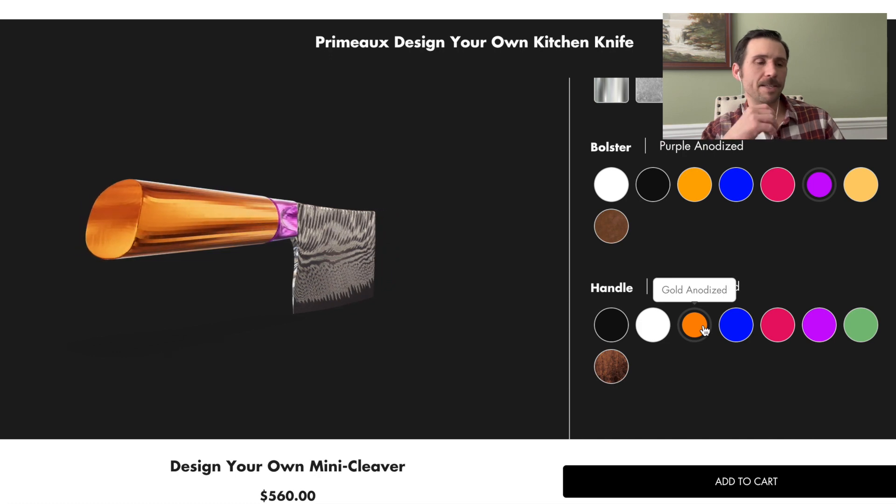
left_click(729, 336)
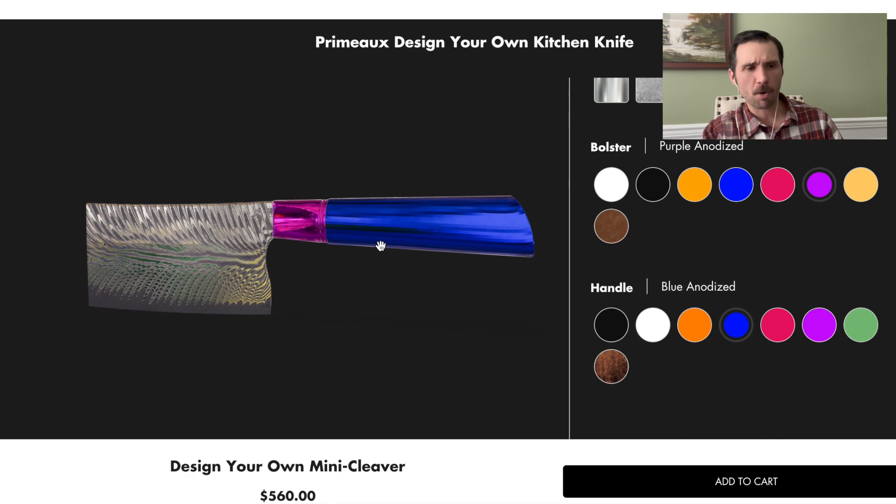
left_click(870, 328)
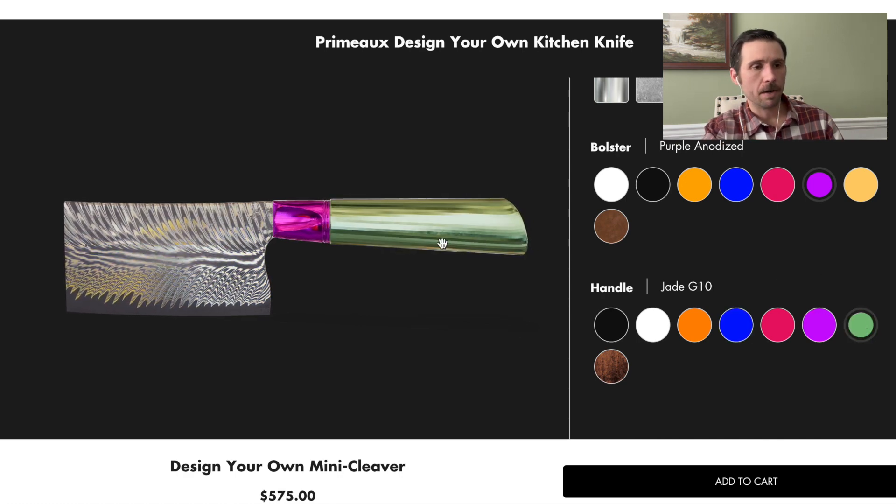
left_click_drag(425, 234, 257, 225)
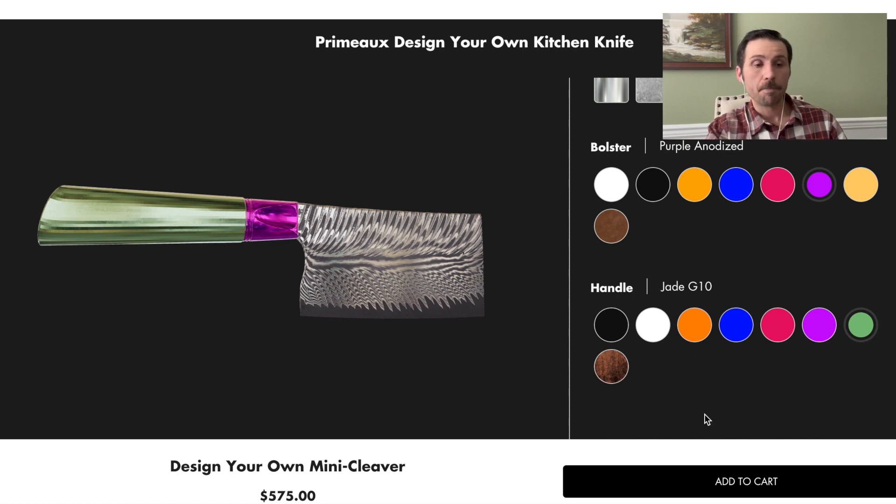
Preview the handle in Walnut and inspect its grain up close from both sides of the knife.
left_click(615, 375)
left_click_drag(186, 203, 382, 202)
scroll(364, 221, "up", 4)
mouse_move(444, 200)
left_mouse_down()
mouse_move(410, 202)
mouse_move(452, 210)
left_mouse_up()
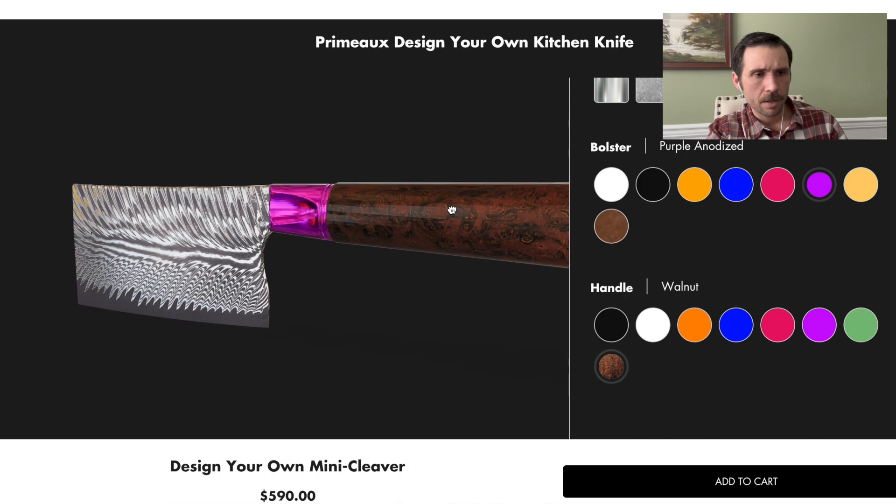
left_click_drag(506, 240, 254, 233)
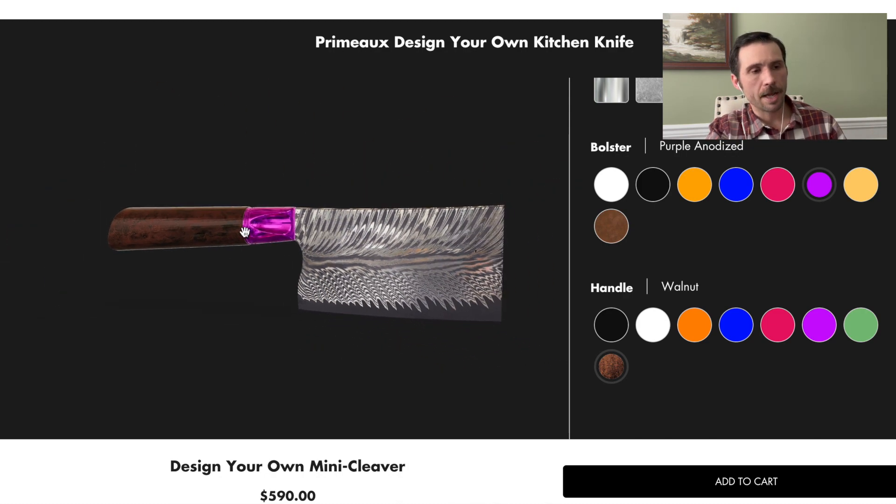
Try the bolster in Black Anodized, set the handle to Silver Anodized and return the bolster to Purple Anodized.
left_click(658, 193)
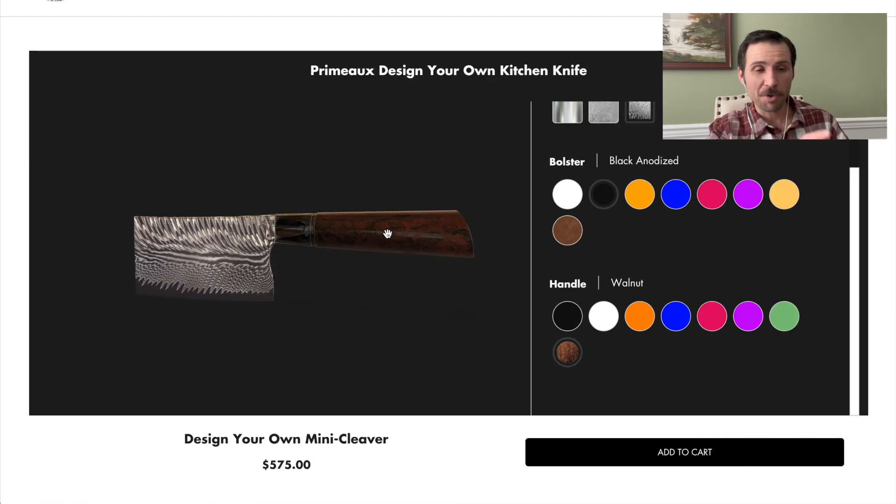
left_click(611, 320)
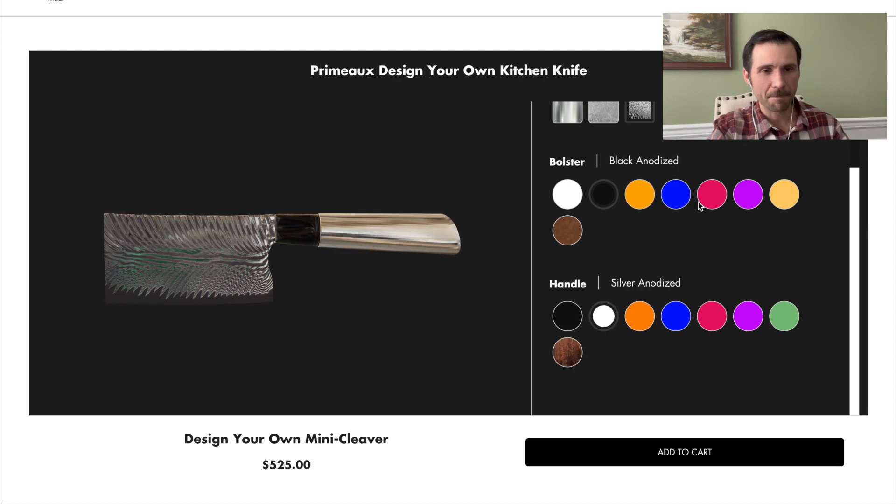
left_click(745, 203)
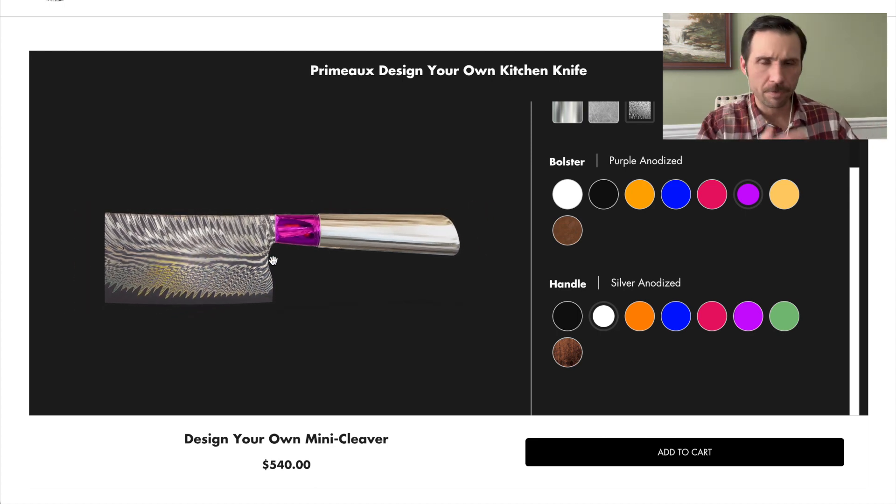
Open the Santoku Knife design from the custom blade shapes.
scroll(368, 396, "up", 1)
scroll(423, 482, "down", 7)
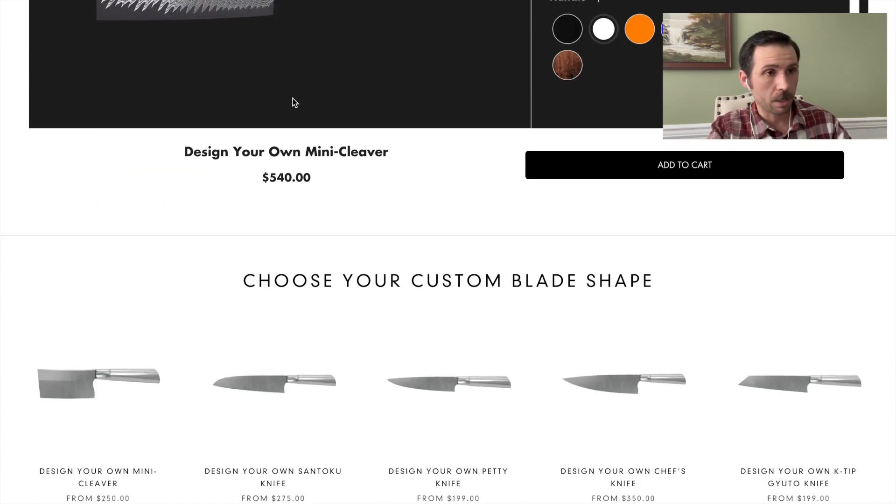
scroll(292, 99, "up", 2)
scroll(292, 99, "down", 4)
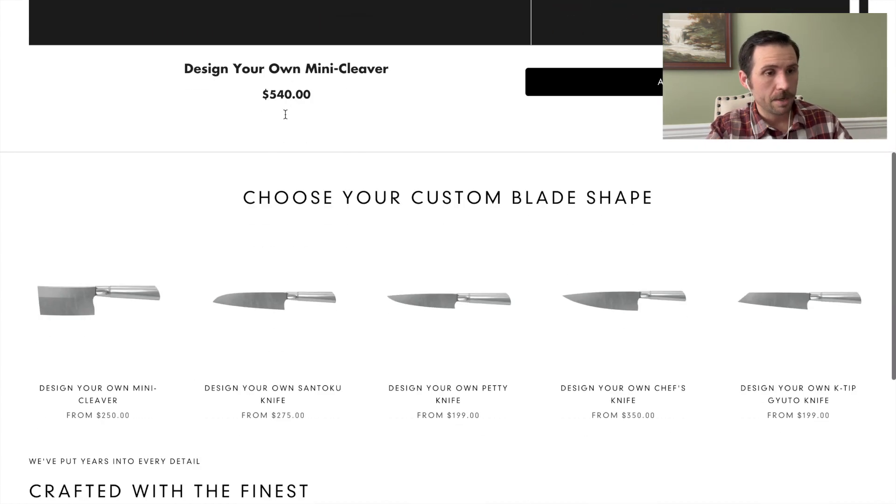
left_click(263, 300)
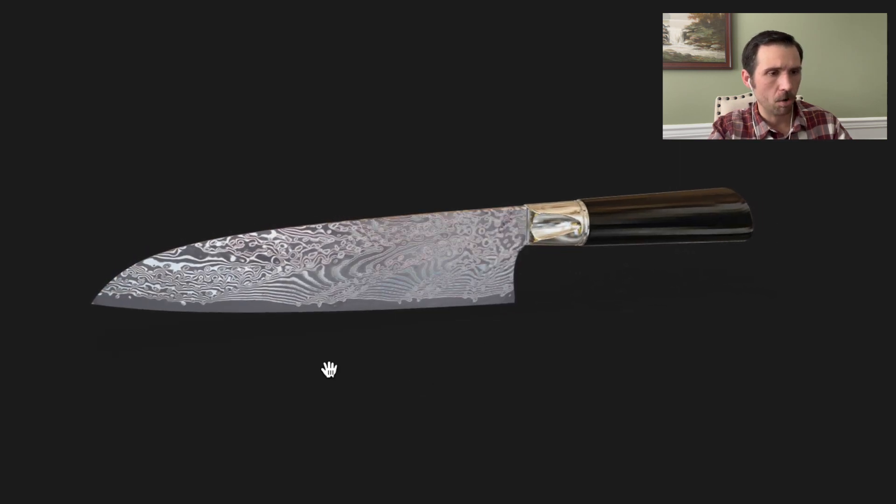
Inspect both sides of the santoku's Damascus blade in the enlarged view and return to the configurator.
scroll(329, 370, "up", 2)
left_click_drag(232, 311, 169, 246)
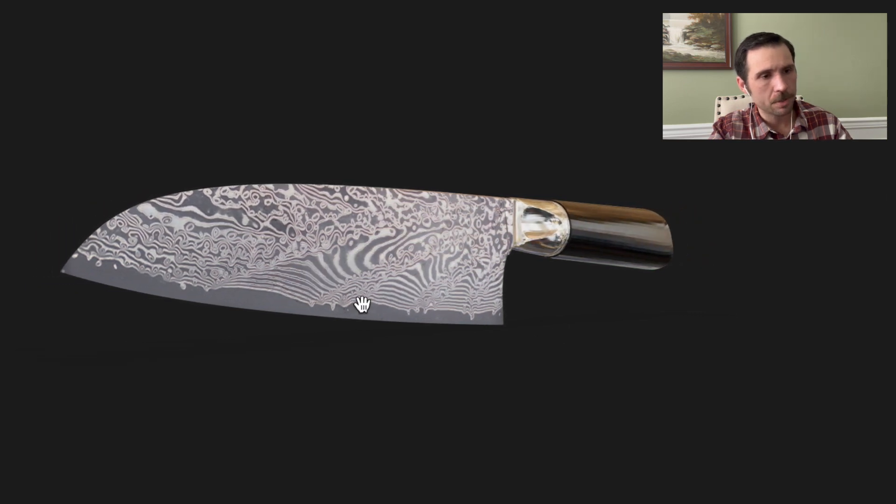
left_click_drag(367, 312, 415, 311)
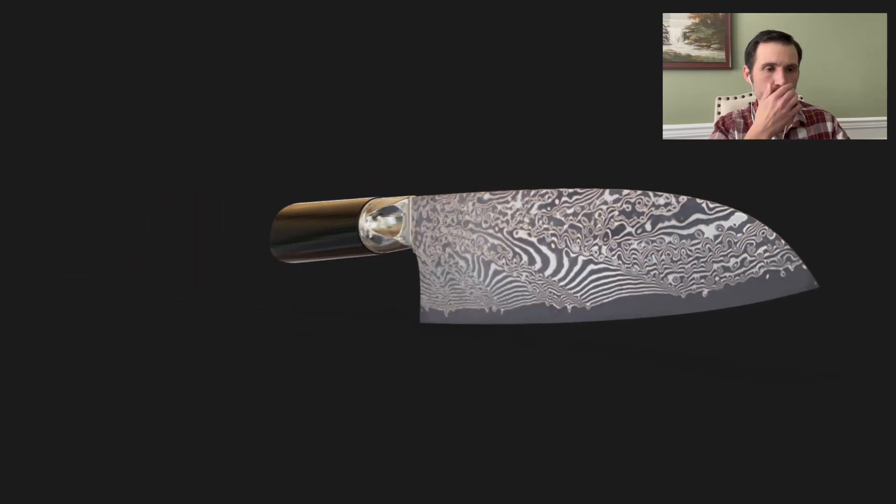
key("Escape")
Switch to the Petty Knife design and preview its steel in Stonewash from both sides.
scroll(434, 414, "down", 1)
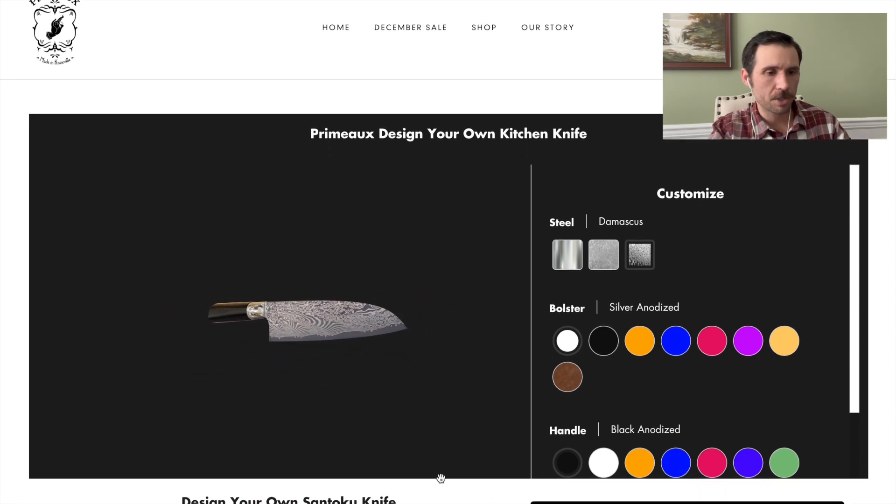
scroll(440, 477, "down", 10)
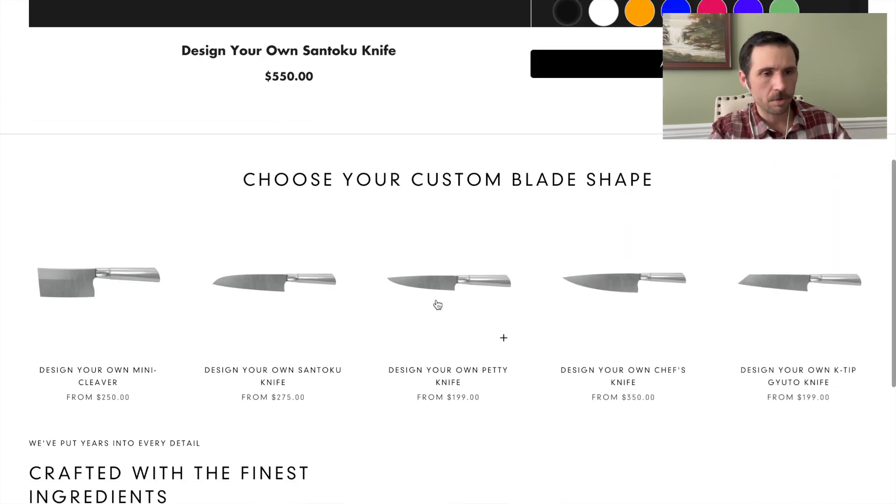
left_click(451, 296)
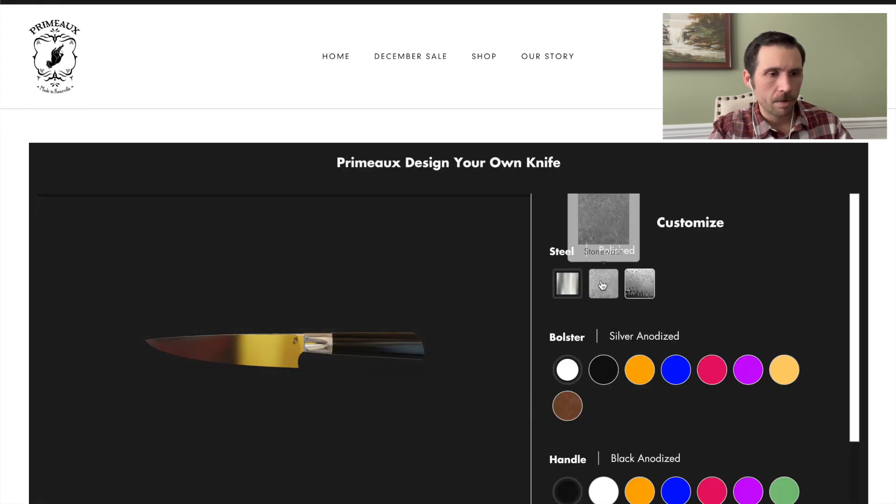
left_click(601, 285)
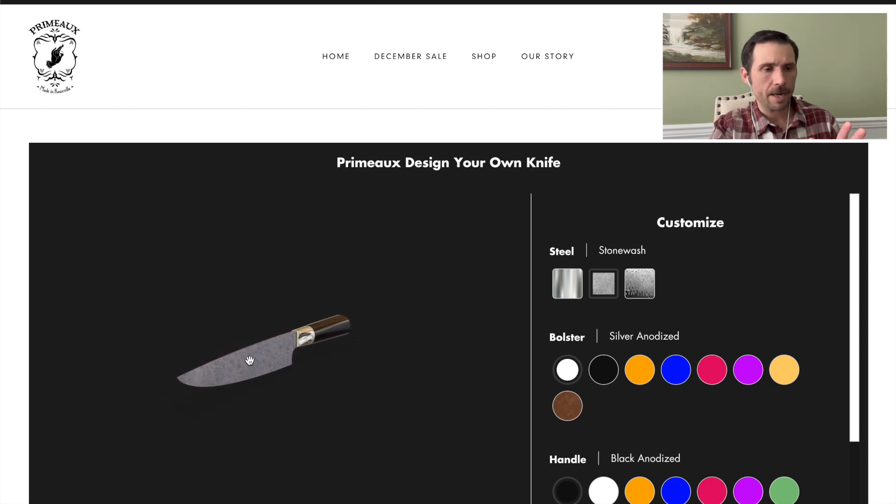
left_click_drag(303, 366, 319, 353)
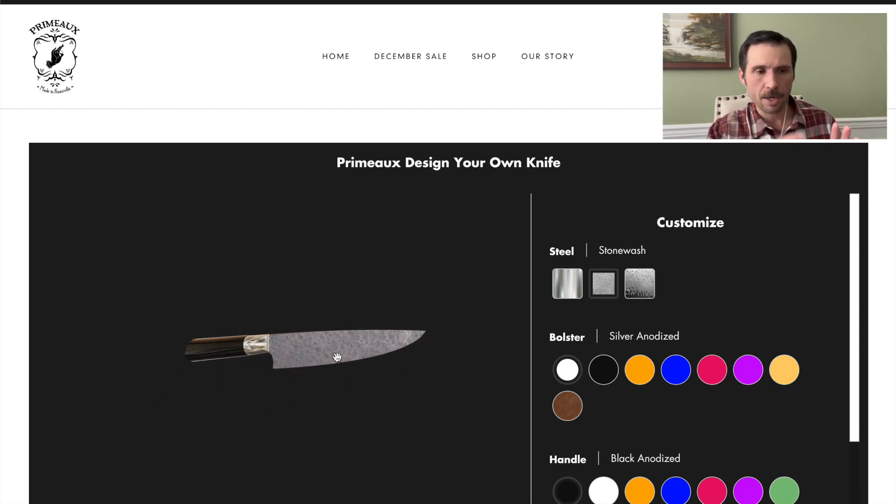
Set the petty knife's steel to Damascus and rotate the knife to examine the blade pattern.
mouse_move(654, 296)
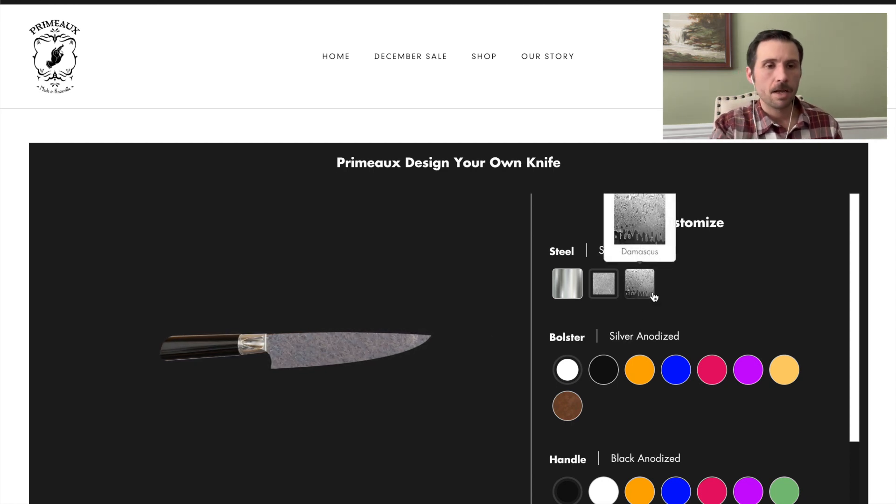
left_click(654, 295)
scroll(349, 316, "up", 5)
left_click_drag(450, 350, 319, 354)
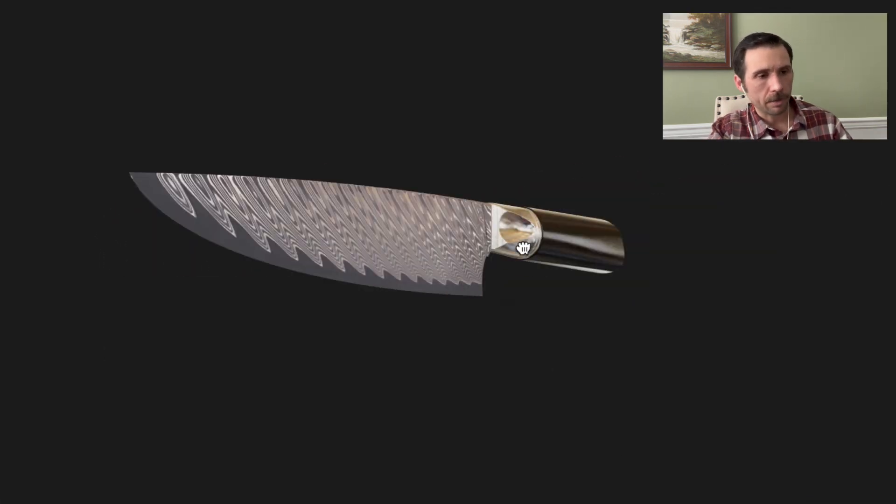
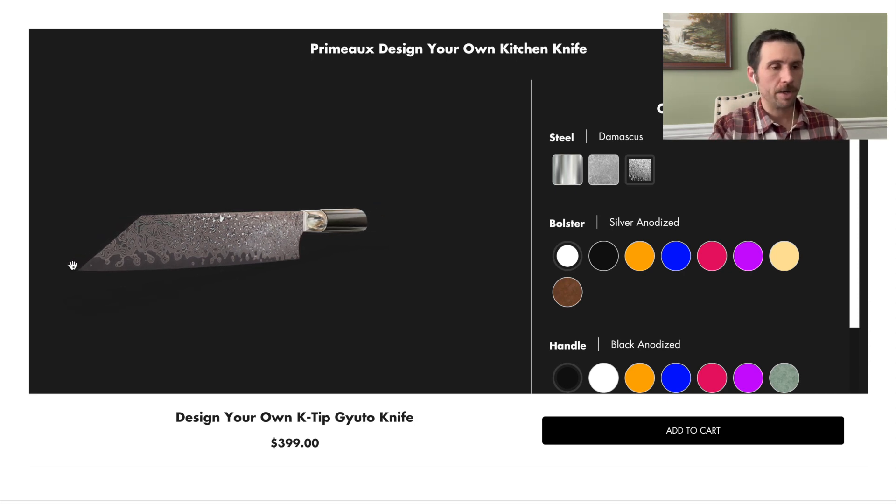
Rotate the K-Tip Gyuto Knife to examine its Damascus blade, silver bolster and black handle from both sides.
left_click_drag(91, 271, 289, 253)
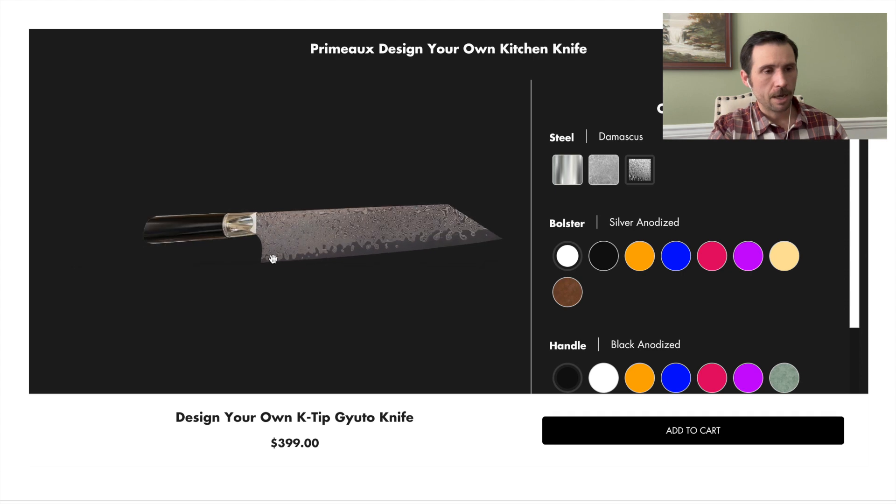
left_click_drag(334, 234, 216, 235)
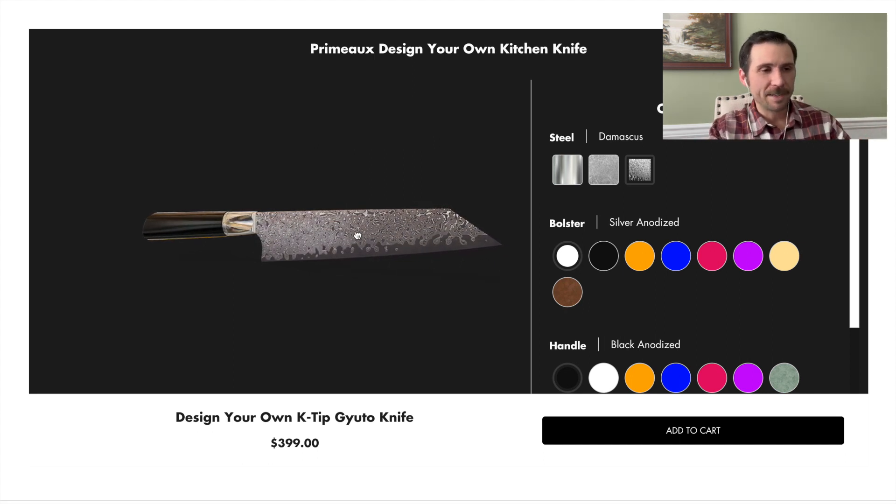
left_click_drag(356, 236, 266, 236)
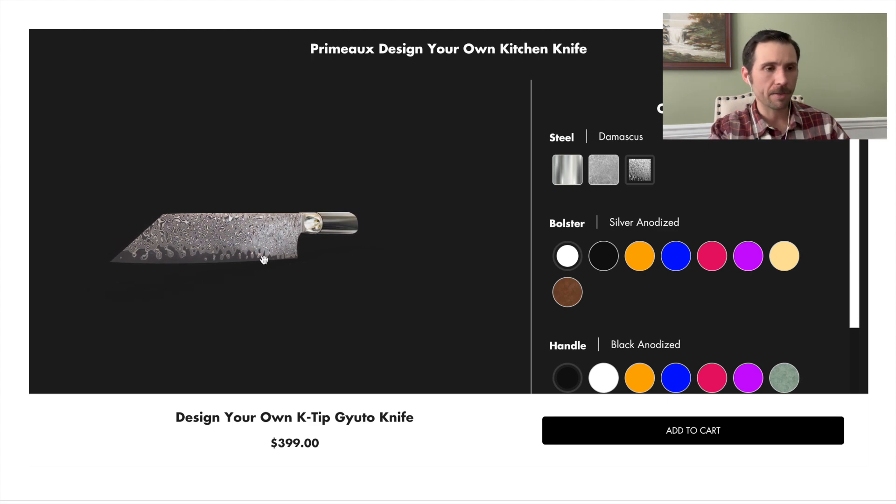
left_click_drag(264, 260, 233, 260)
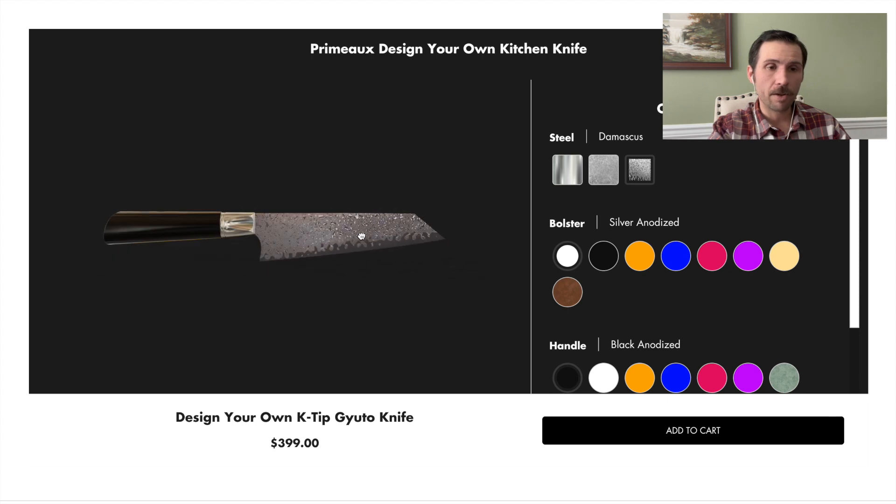
Set the K-Tip Gyuto Knife's steel to Stonewash and inspect the blade finish and the mark near the bolster in the enlarged view.
left_click(600, 161)
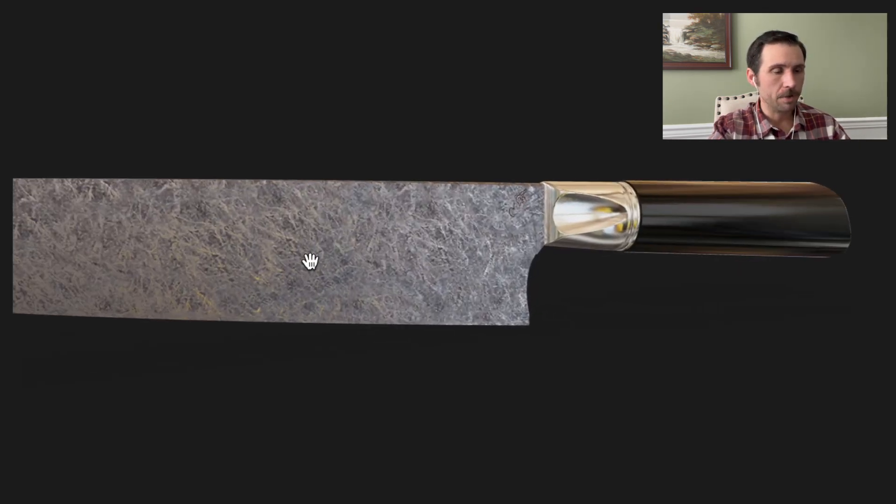
left_click_drag(191, 241, 199, 248)
left_click_drag(329, 274, 504, 251)
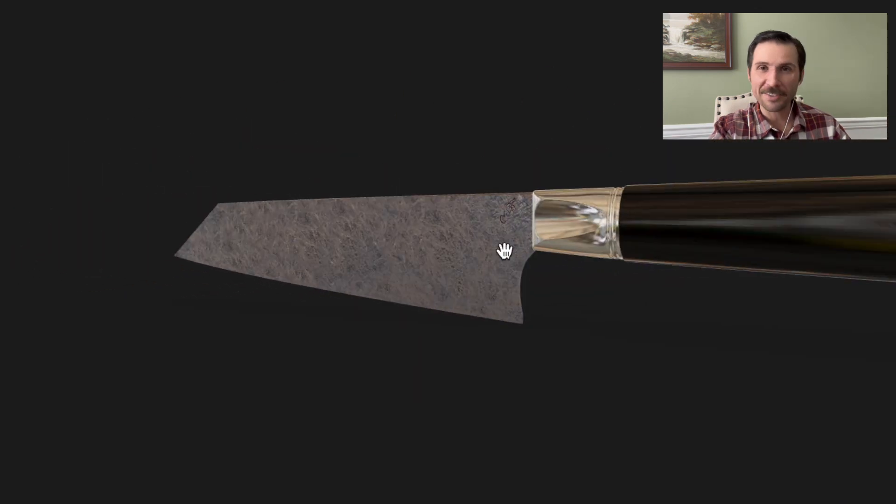
scroll(438, 242, "up", 2)
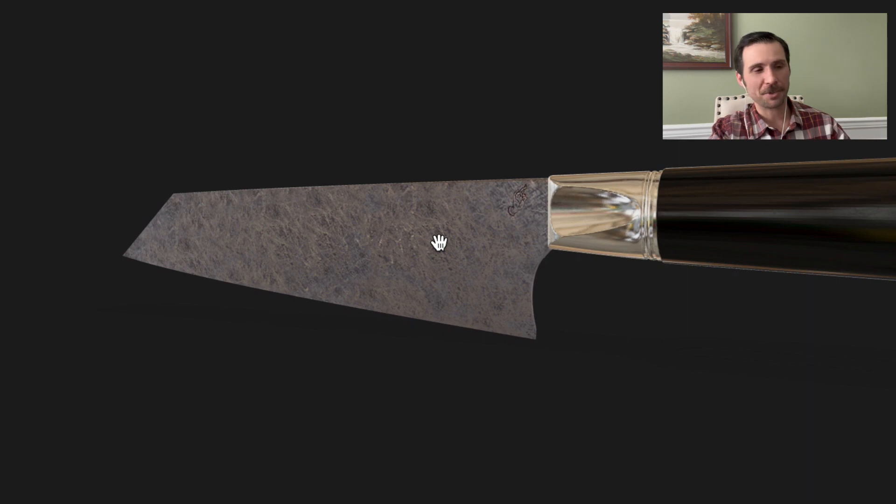
left_click_drag(420, 244, 450, 219)
scroll(434, 282, "up", 2)
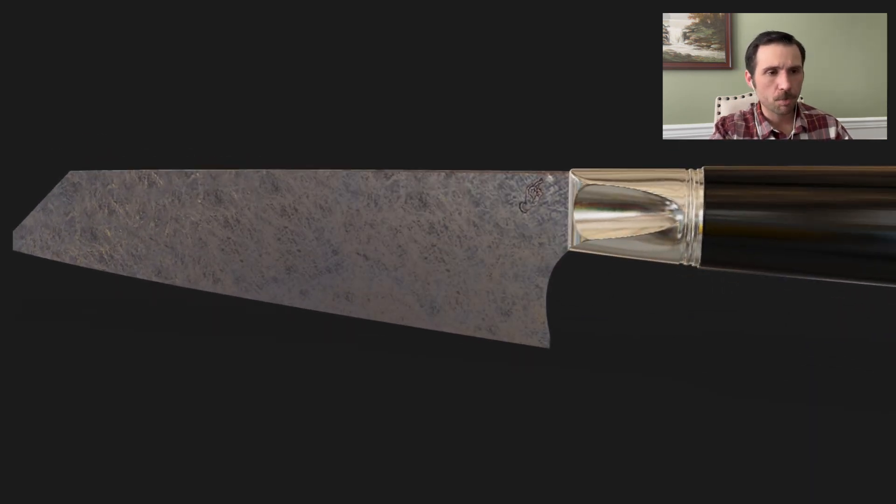
left_click_drag(638, 162, 547, 216)
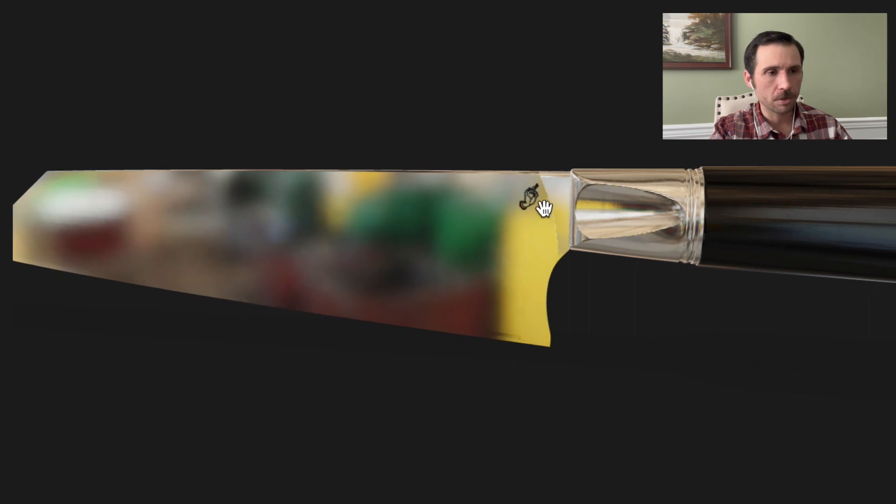
left_click_drag(543, 316, 515, 226)
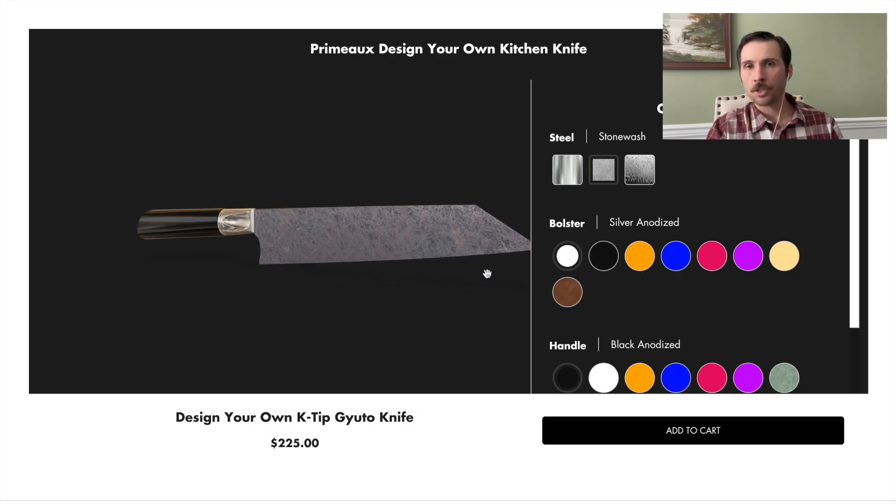
Preview the bolster in Black Anodized, set it to Antique Bronze and rotate the knife to view it.
left_click(604, 259)
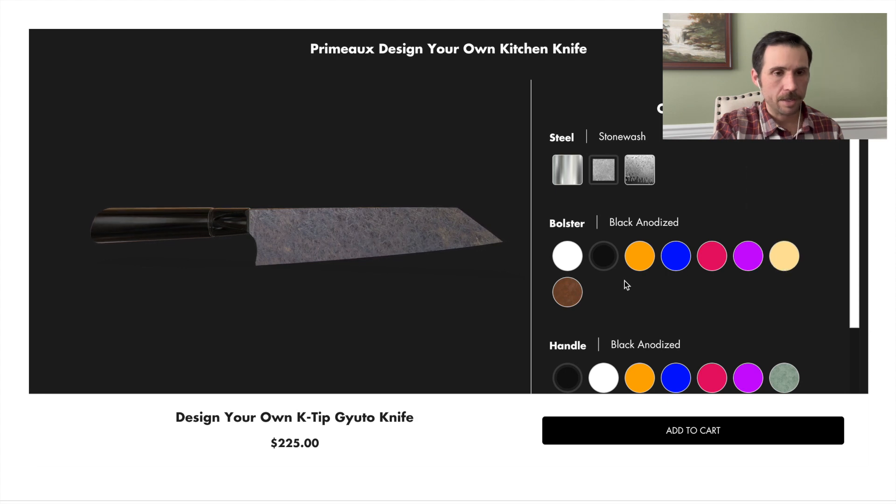
left_click(567, 293)
mouse_move(331, 245)
left_mouse_down()
mouse_move(167, 244)
mouse_move(315, 243)
left_mouse_up()
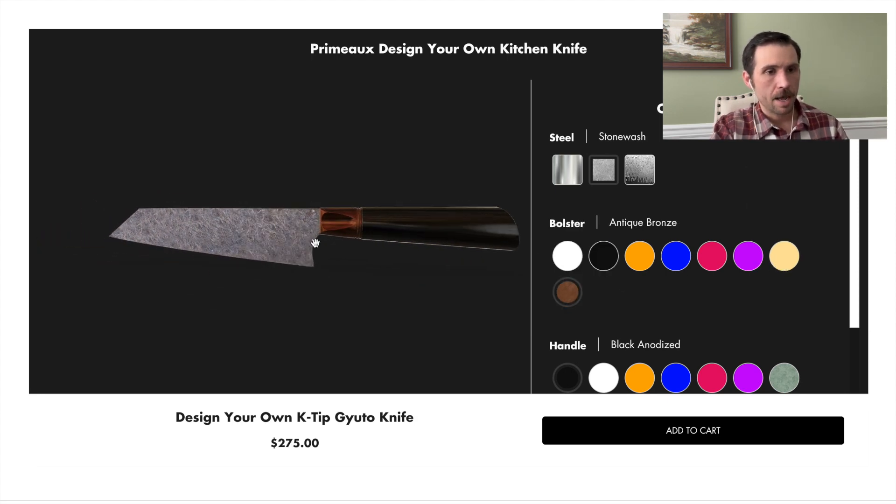
Set the handle to Jade G10 and rotate the knife to view it from both sides.
scroll(374, 255, "down", 3)
scroll(607, 334, "down", 2)
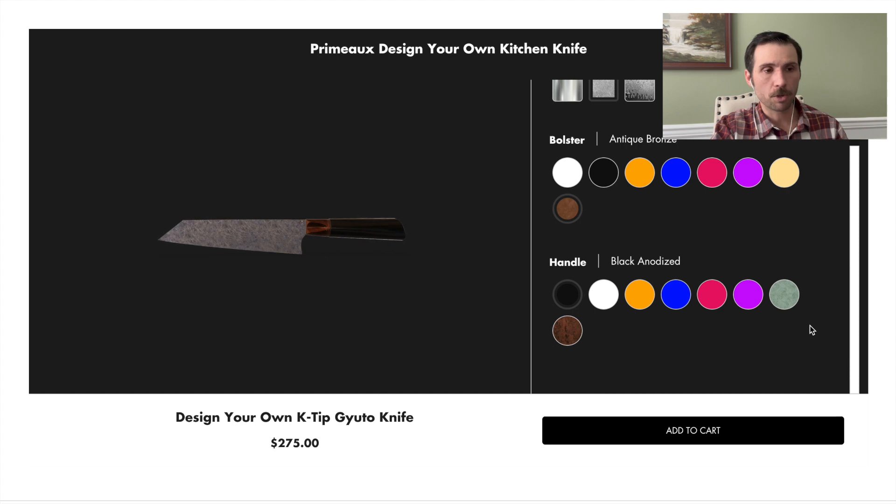
left_click(787, 298)
scroll(327, 259, "up", 4)
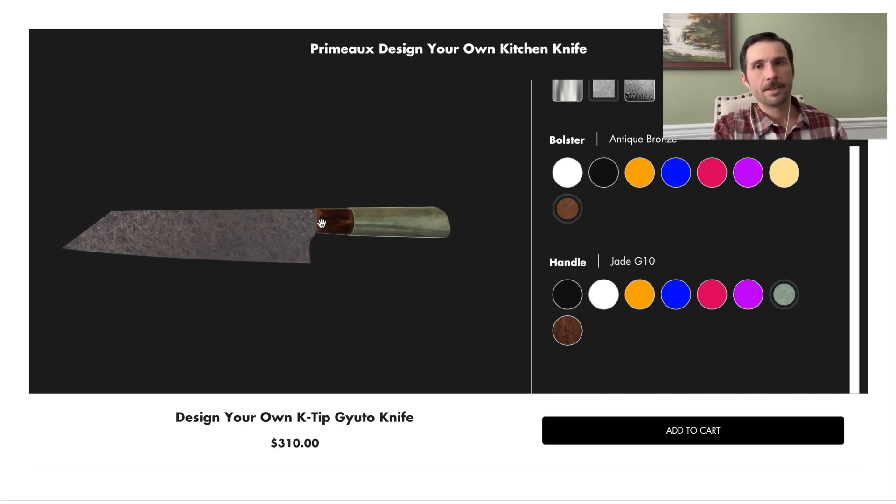
left_click_drag(264, 247, 385, 243)
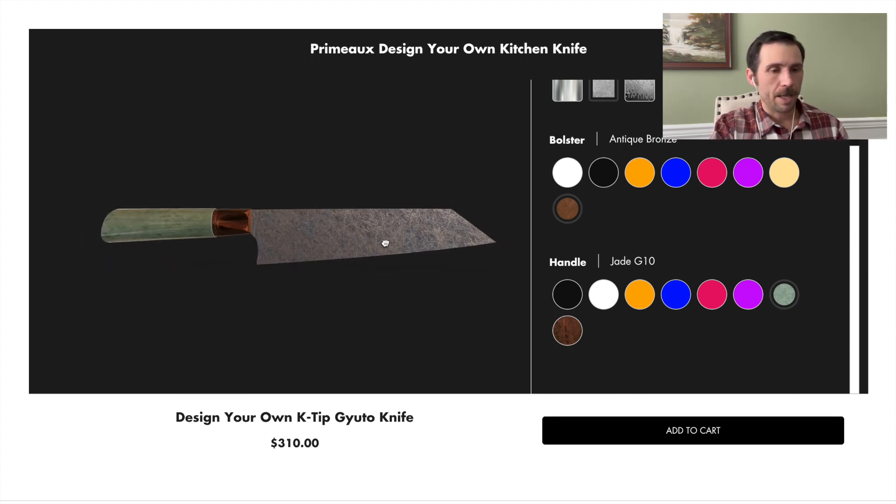
Try the Black Anodized bolster with the Jade G10 handle and compare the look from both sides.
left_click(603, 173)
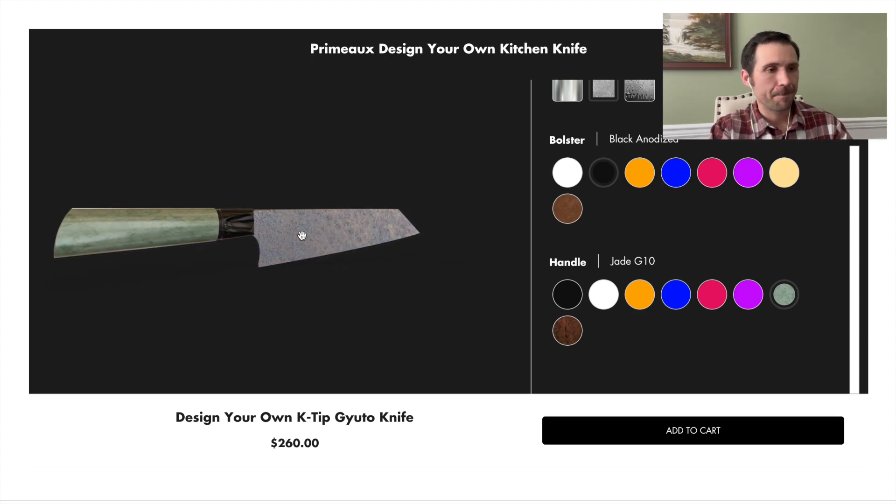
left_click_drag(373, 222, 228, 224)
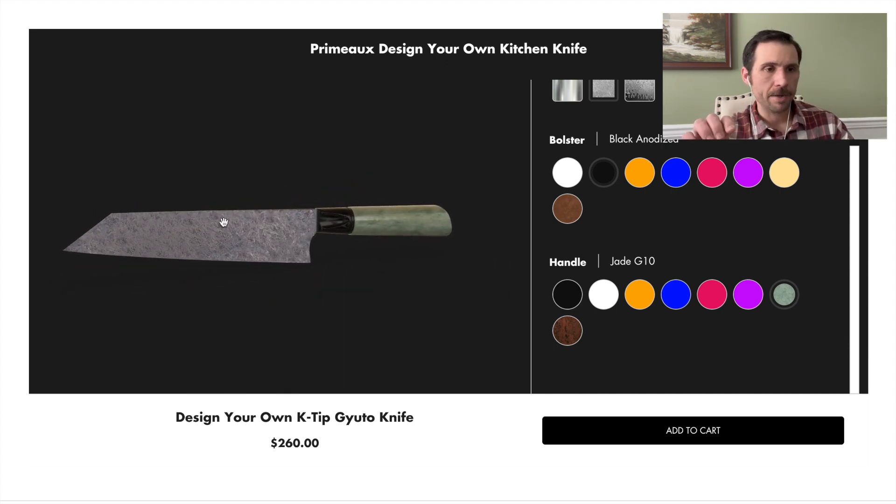
left_click_drag(319, 239, 326, 229)
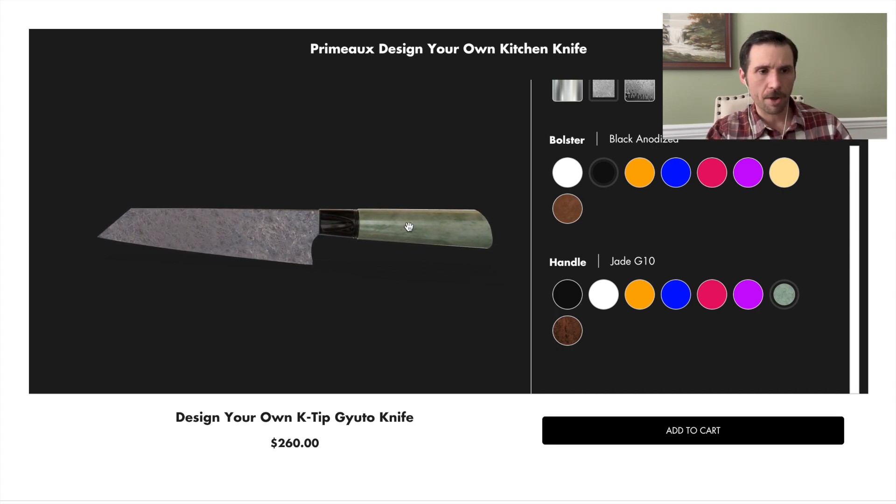
Set the bolster back to Antique Bronze and examine the jade-handled knife from both sides in the enlarged view.
left_click(568, 208)
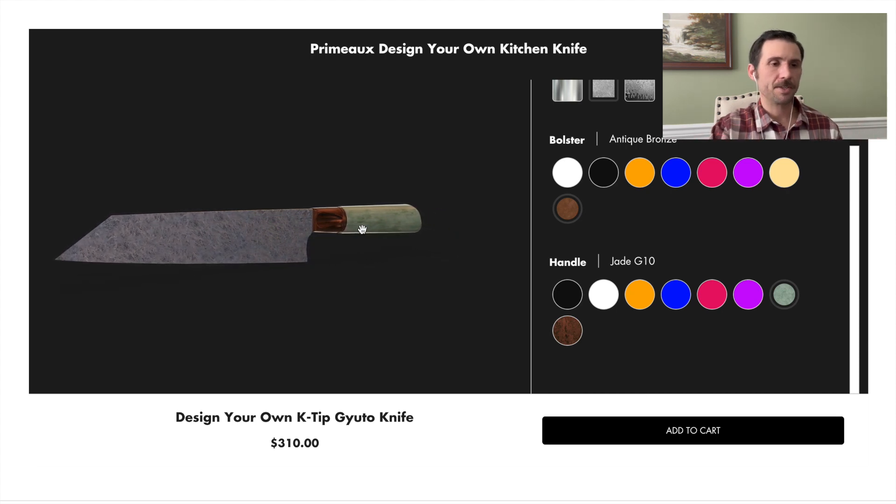
left_click_drag(206, 240, 305, 237)
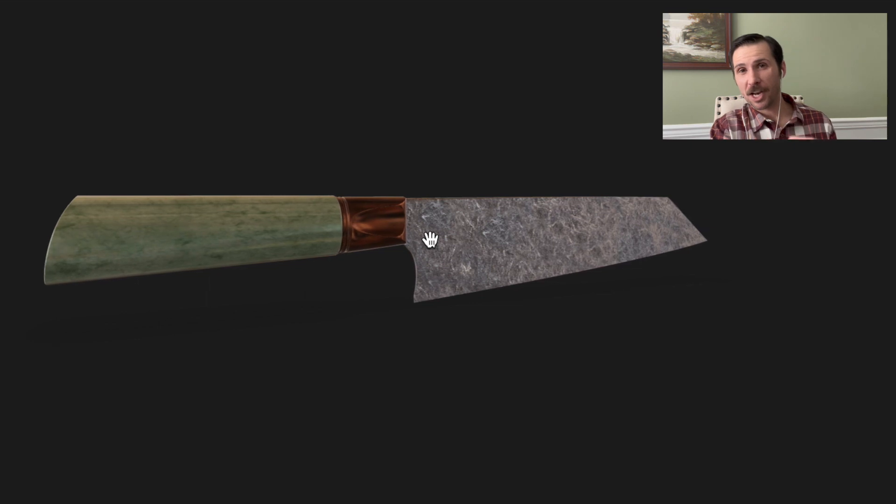
left_click_drag(325, 241, 478, 239)
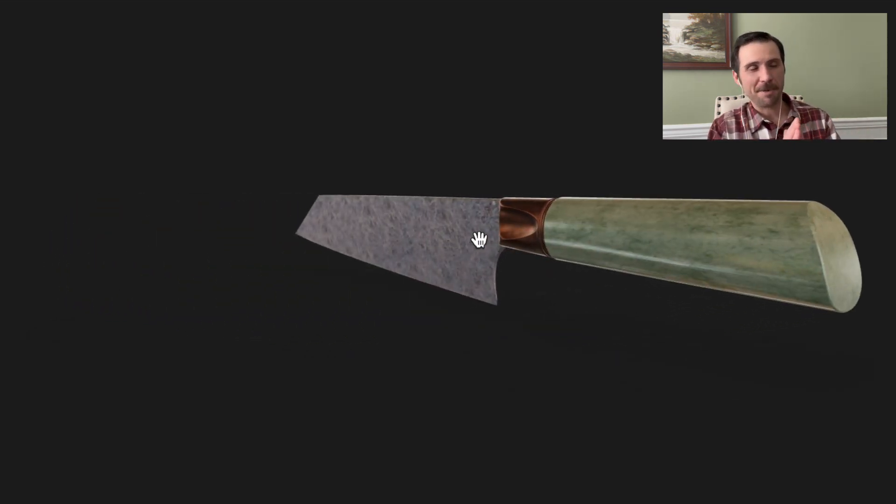